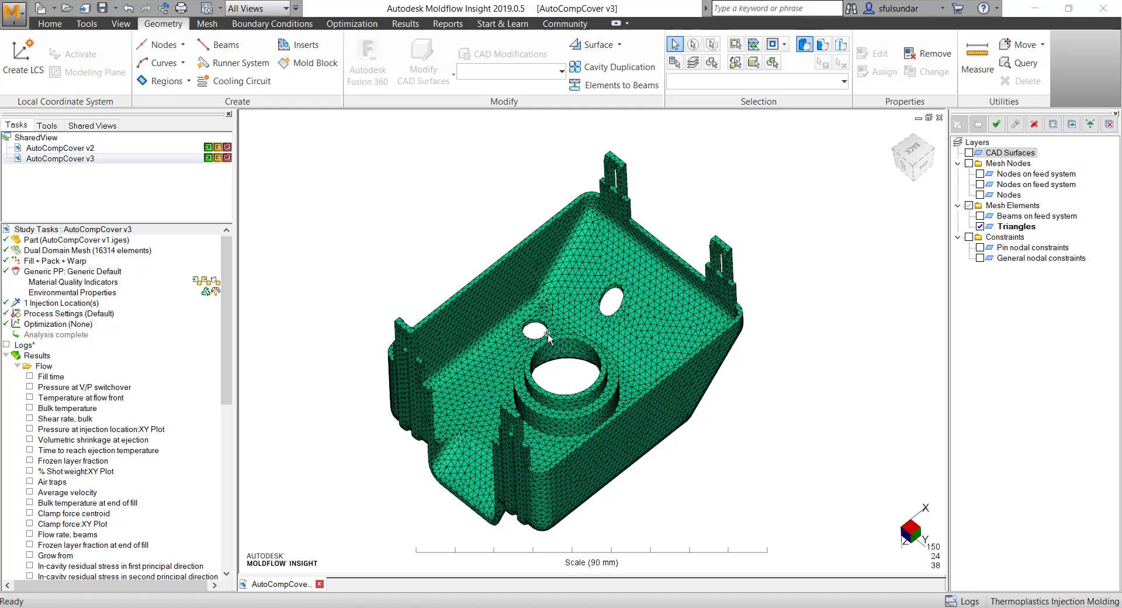
# Orbit the part and zoom in on the flat face around the large round boss
pyautogui.moveTo(554, 343); pyautogui.dragTo(532, 390, button='middle')
pyautogui.scroll(3, 552, 343)
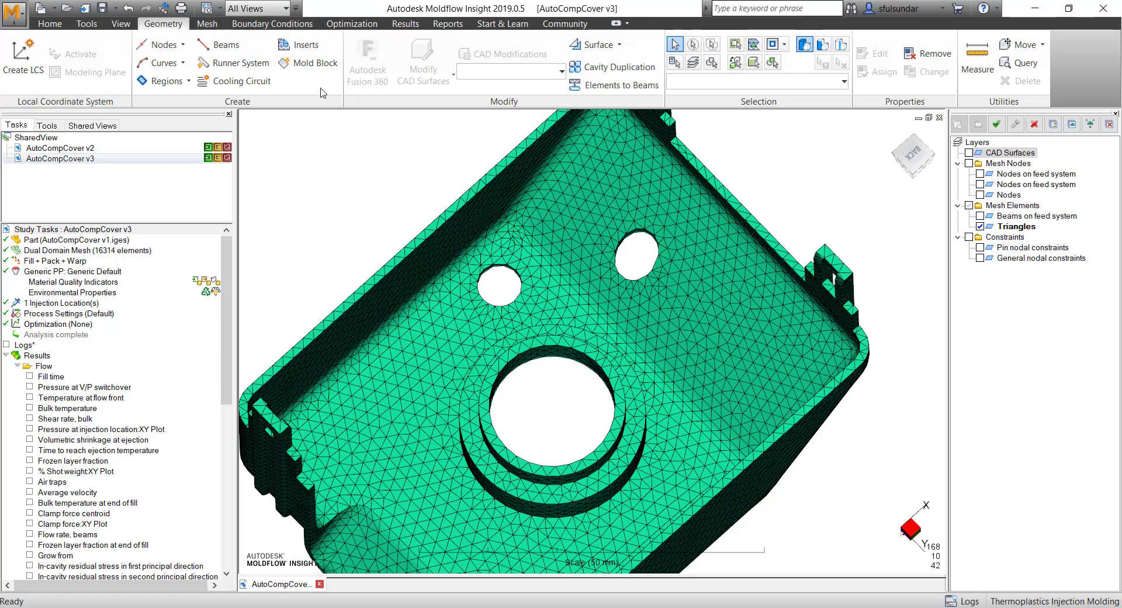
# Pick one ring triangle on the boss and expand it to all connected planar triangles
pyautogui.click(518, 348)
pyautogui.moveTo(538, 358); pyautogui.dragTo(559, 349, button='middle')
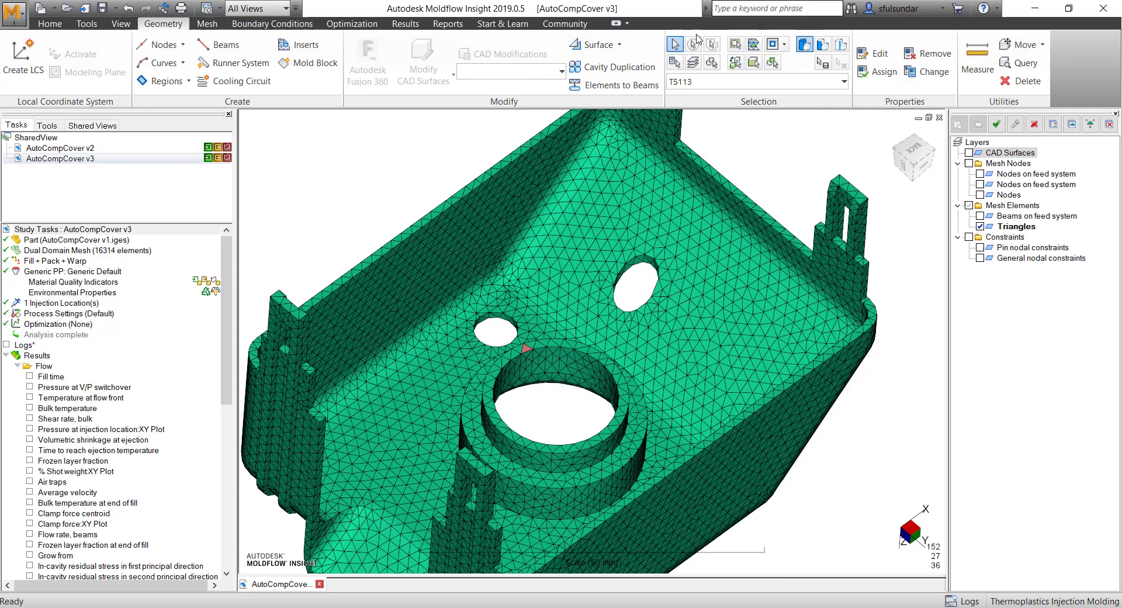
pyautogui.click(785, 44)
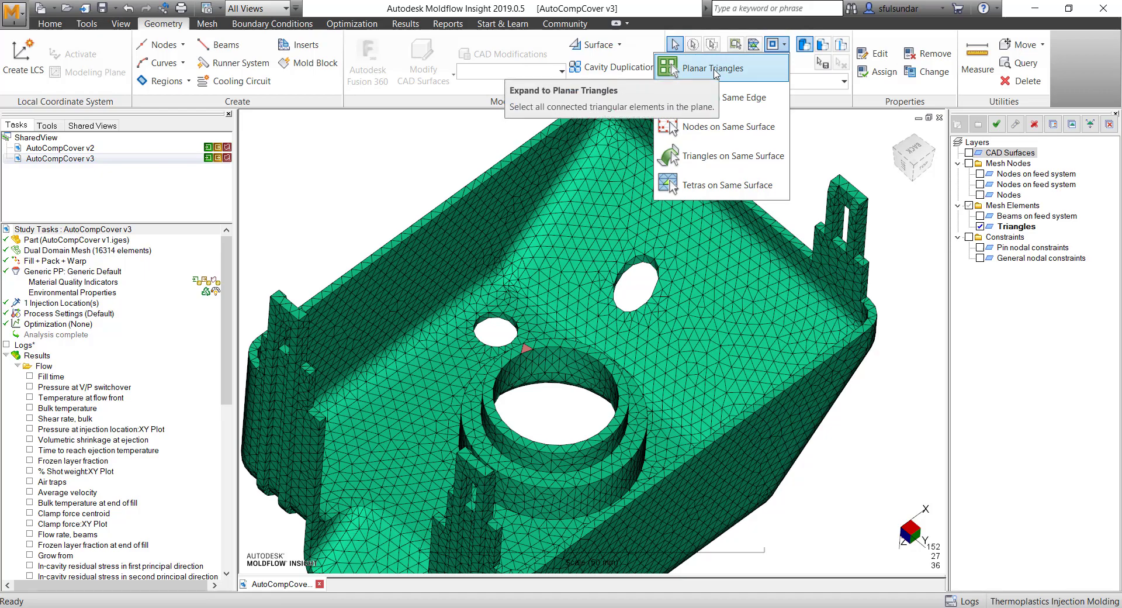
pyautogui.click(713, 69)
pyautogui.moveTo(577, 335); pyautogui.dragTo(579, 384, button='middle')
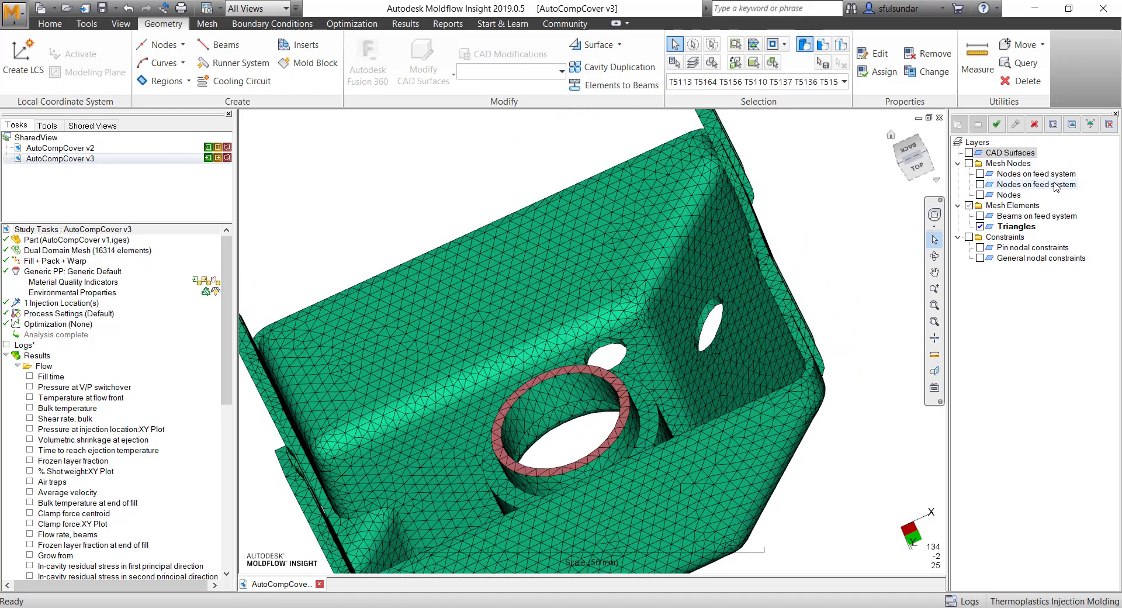
# Assign the 63 selected ring triangles to a new Mesh Elements layer Circ01, then deselect
pyautogui.rightClick(1011, 208)
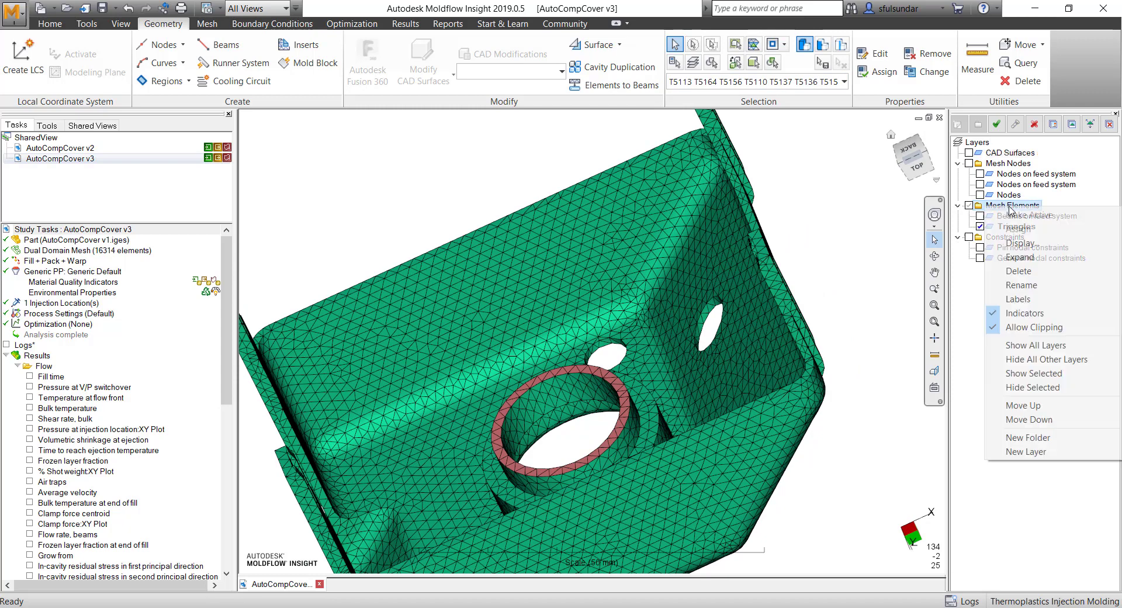
pyautogui.click(1025, 451)
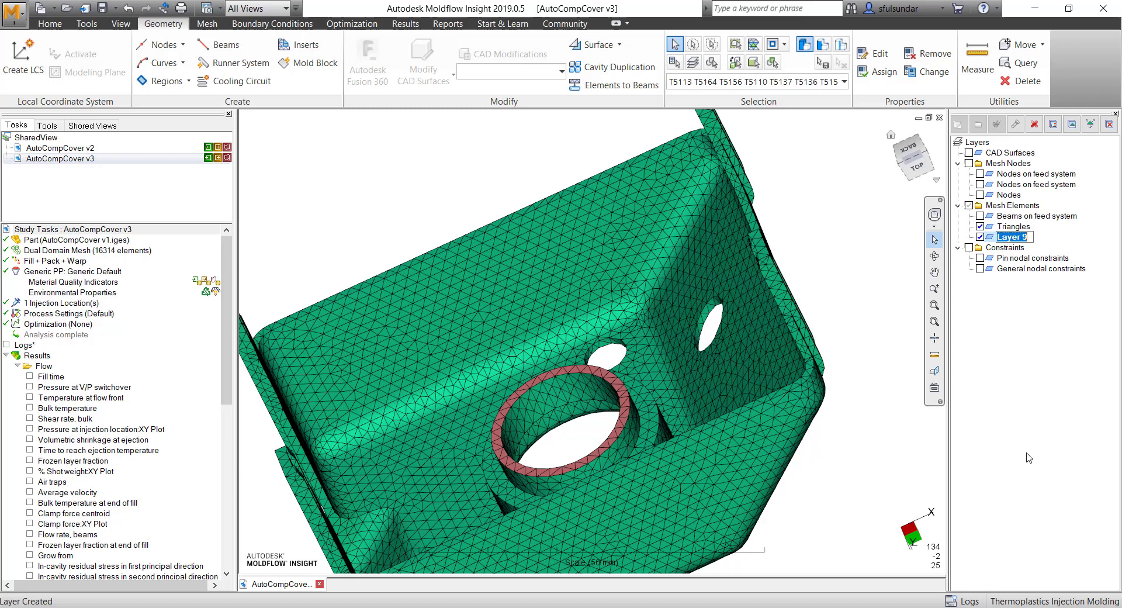
pyautogui.write('Circ01')
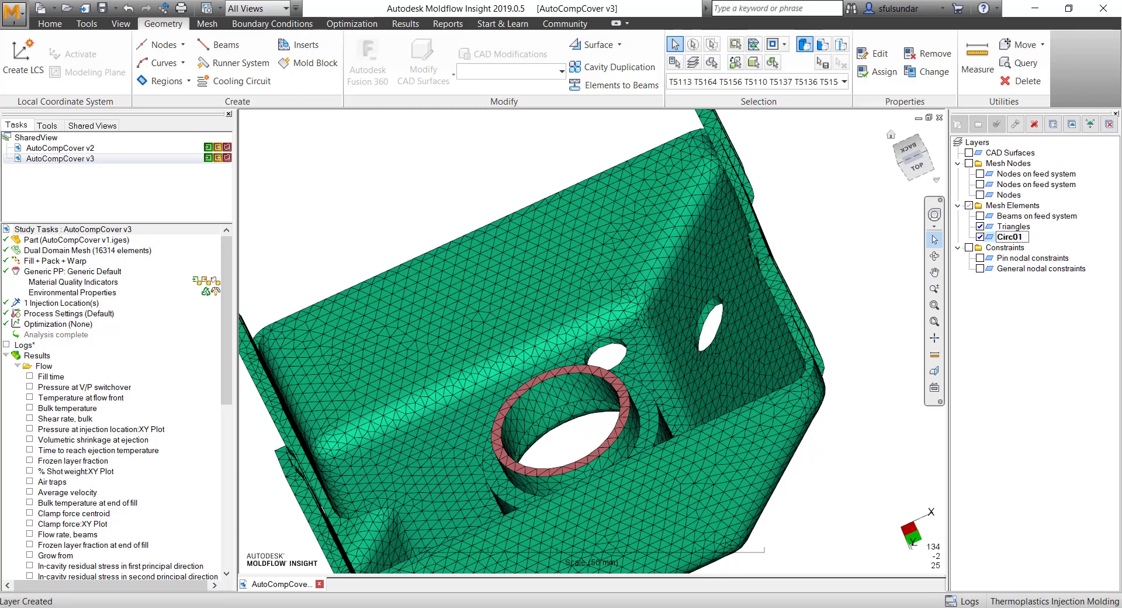
pyautogui.click(1071, 124)
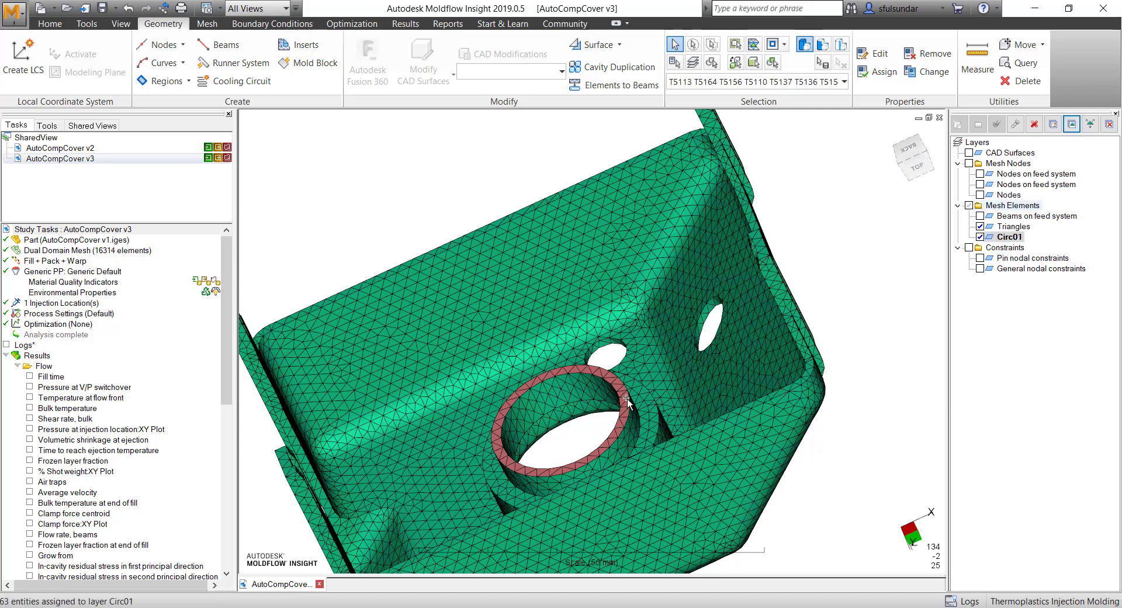
pyautogui.moveTo(637, 381); pyautogui.dragTo(652, 376, button='middle')
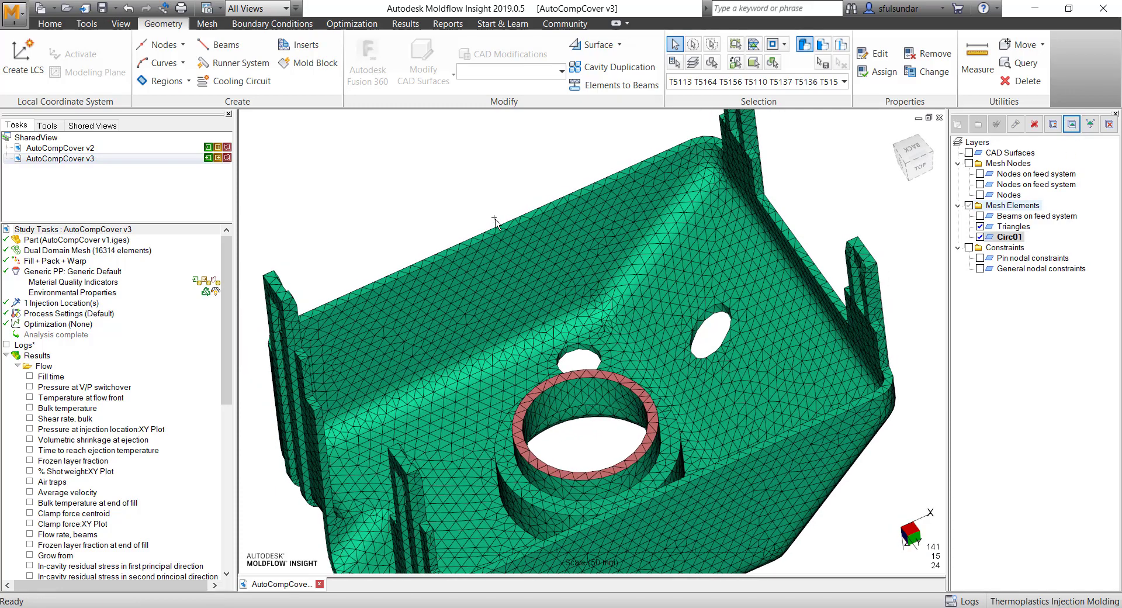
pyautogui.press('Escape')
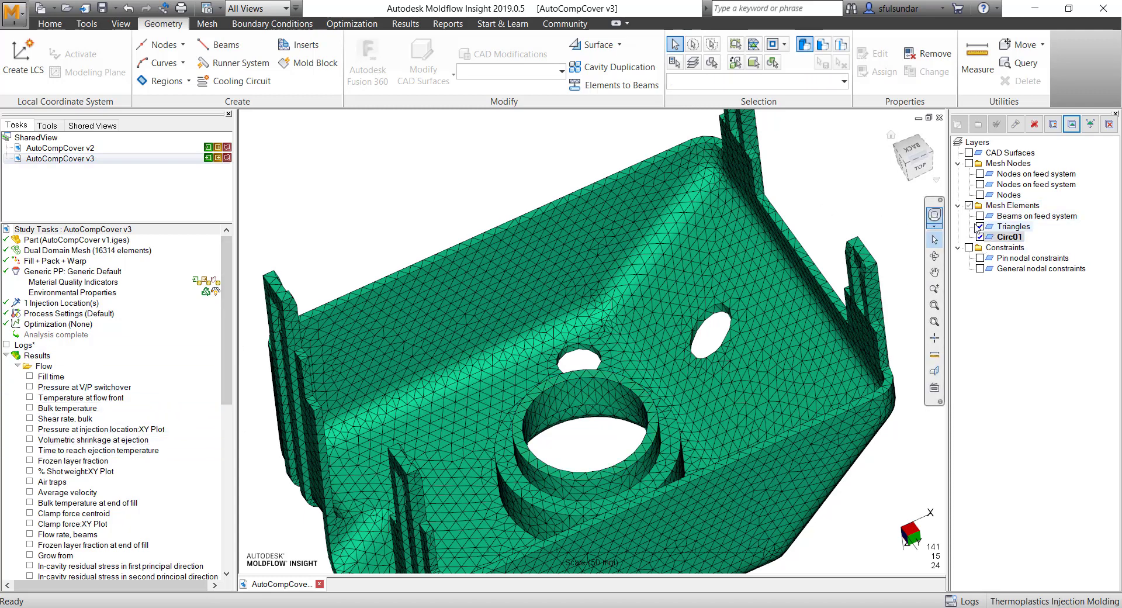
# Show the mesh nodes and select all nodes along the boss ring's top edge
pyautogui.click(980, 194)
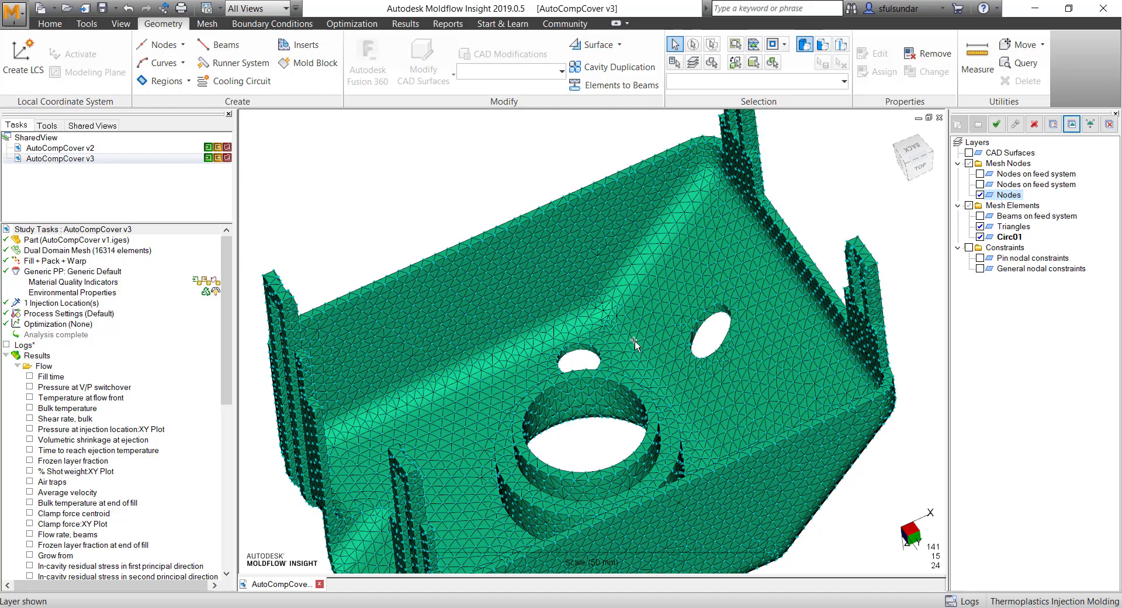
pyautogui.scroll(3, 567, 400)
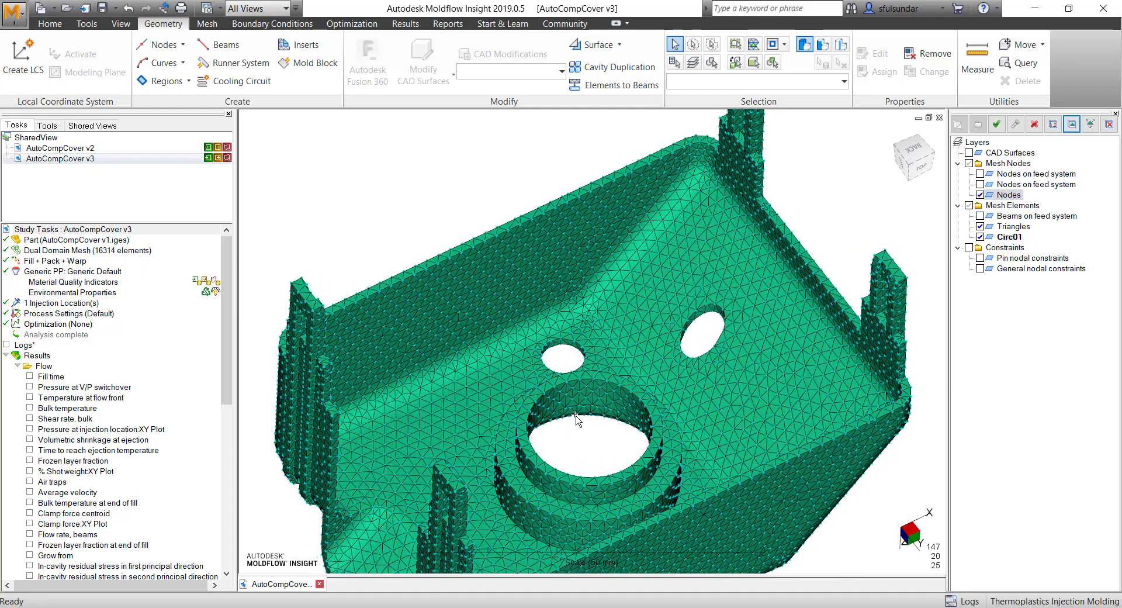
pyautogui.scroll(2, 551, 422)
pyautogui.click(533, 415)
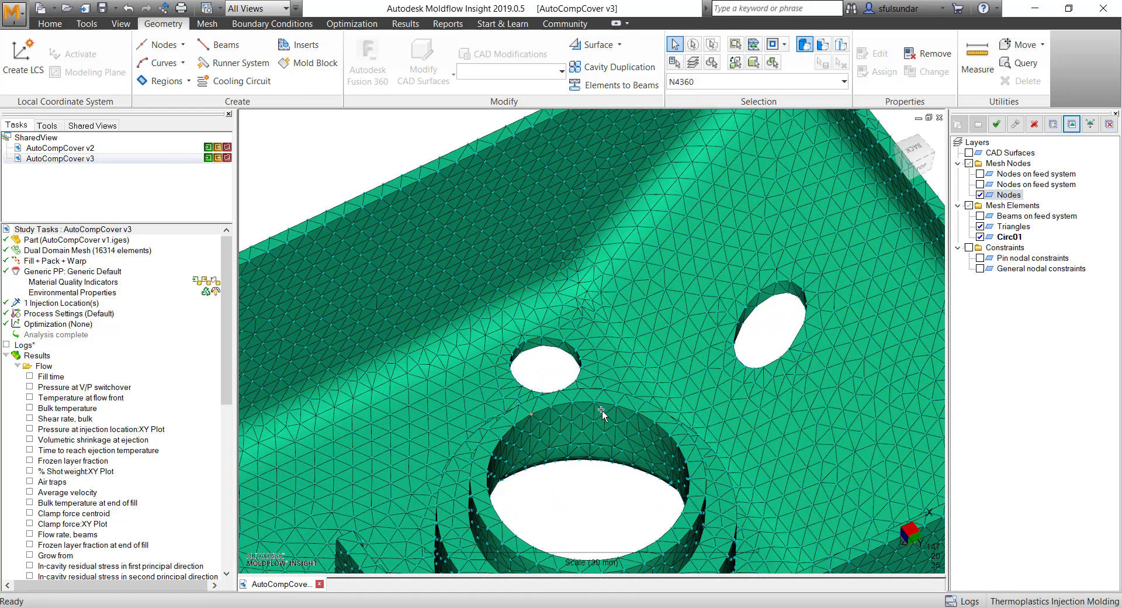
pyautogui.keyDown('ctrl'); pyautogui.click(551, 406); pyautogui.keyUp('ctrl')
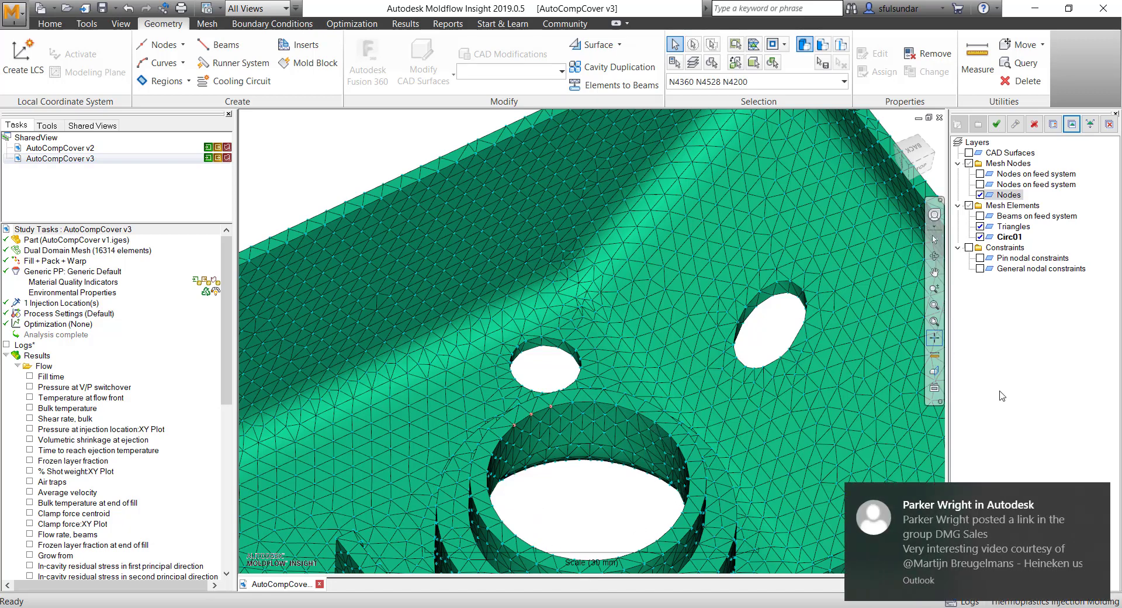
pyautogui.click(1096, 495)
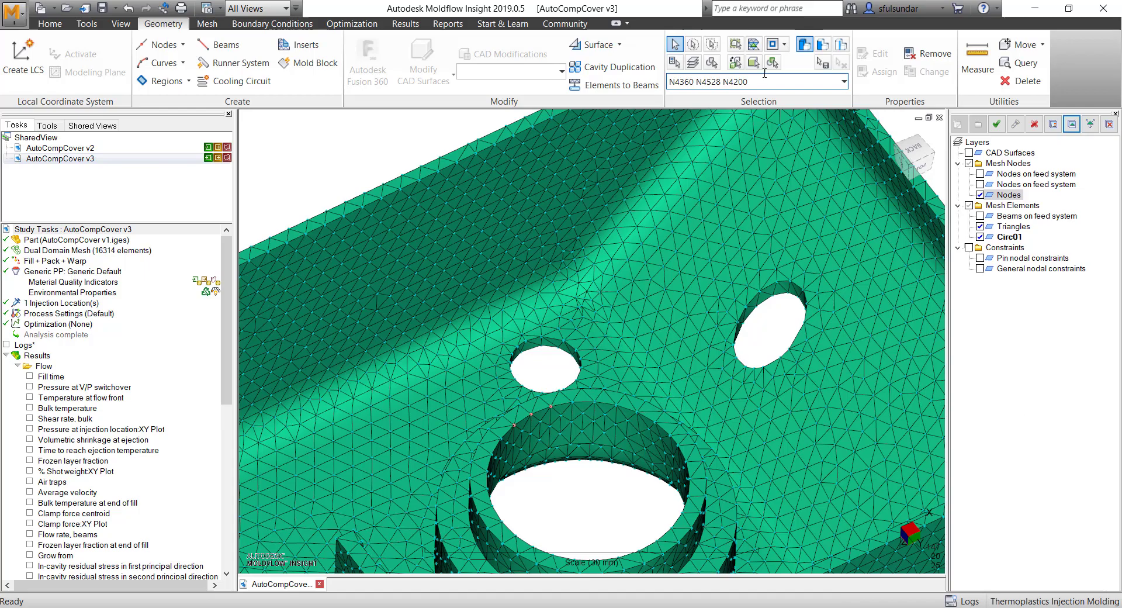
pyautogui.click(784, 46)
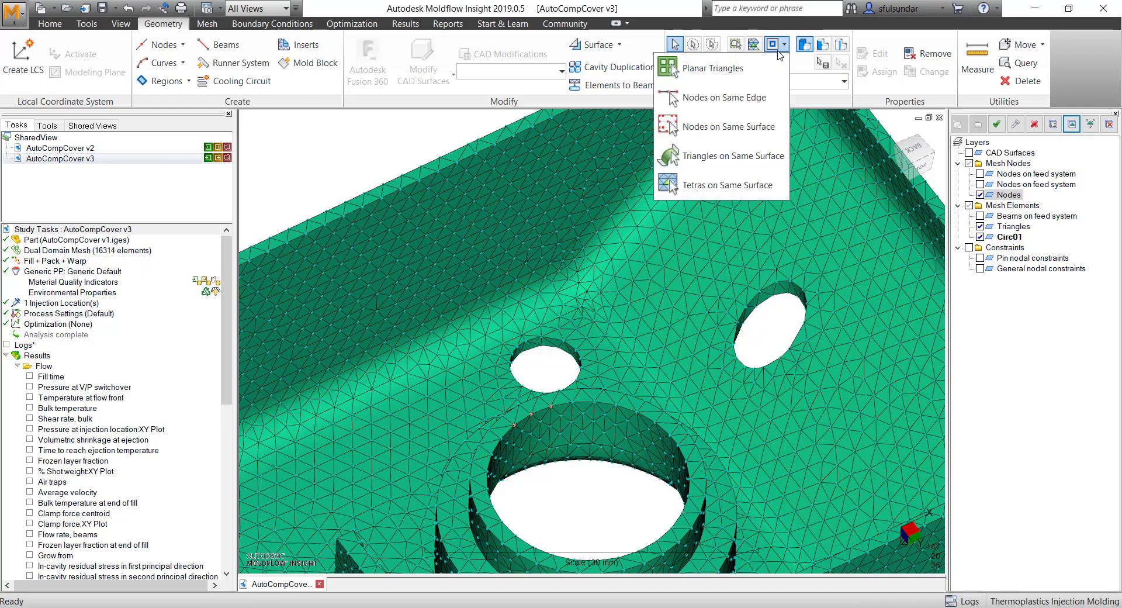
pyautogui.click(727, 98)
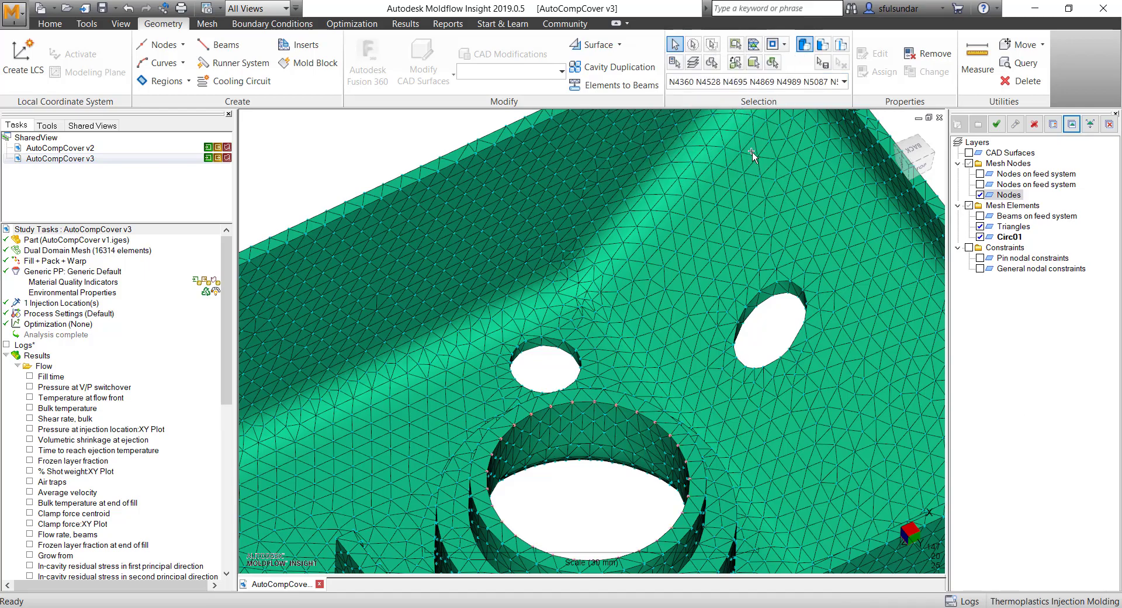
pyautogui.moveTo(552, 419); pyautogui.dragTo(566, 398, button='middle')
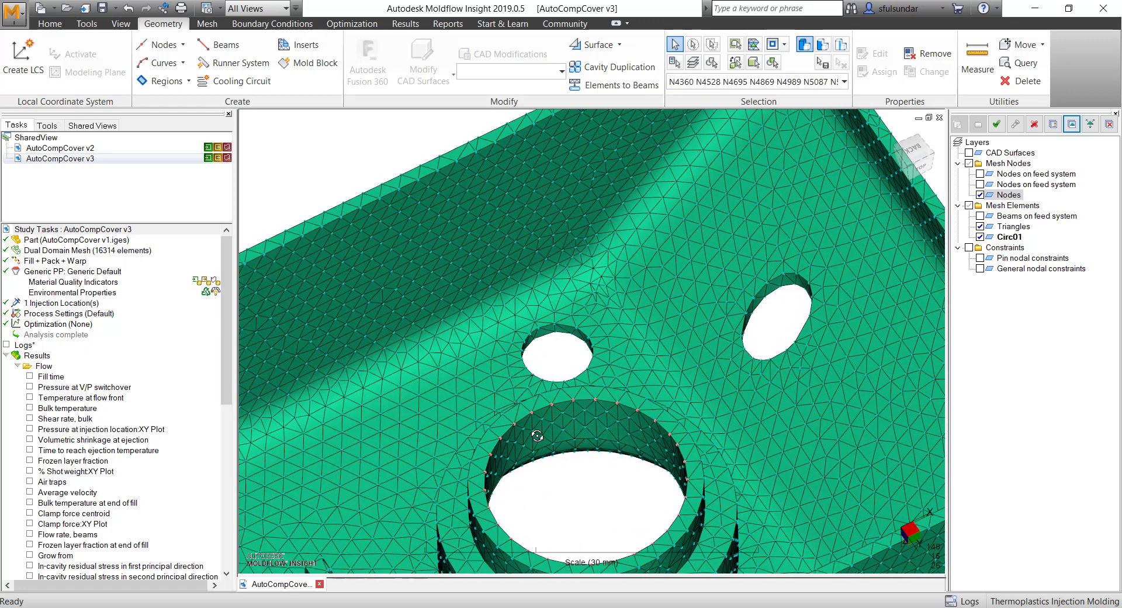
pyautogui.click(735, 83)
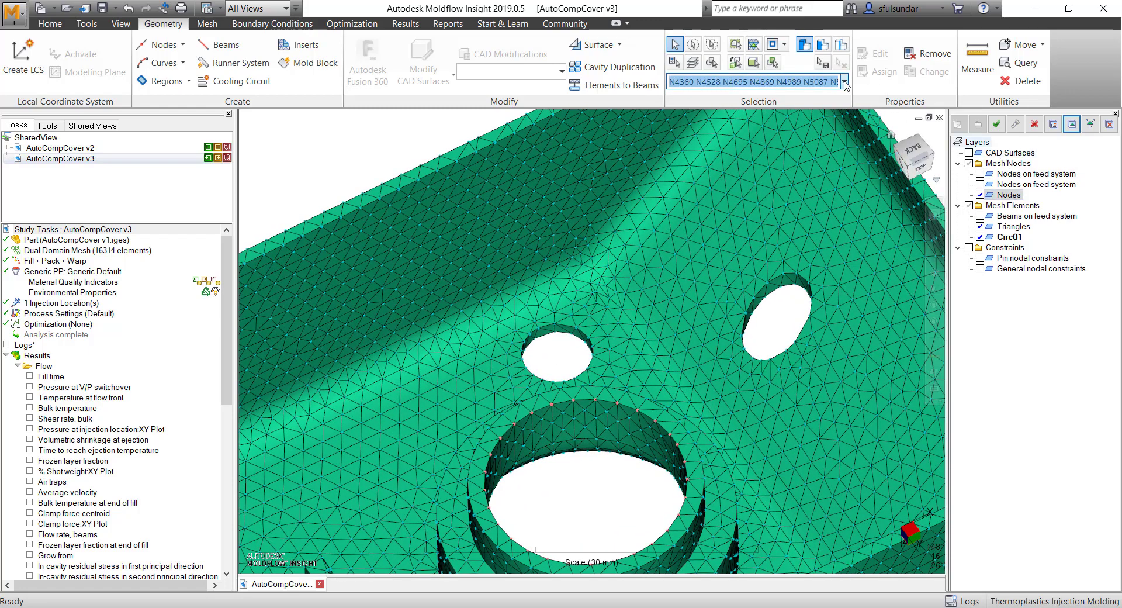
# Save the edge nodes as selection list Circ01 and hide the Triangles layer
pyautogui.click(827, 69)
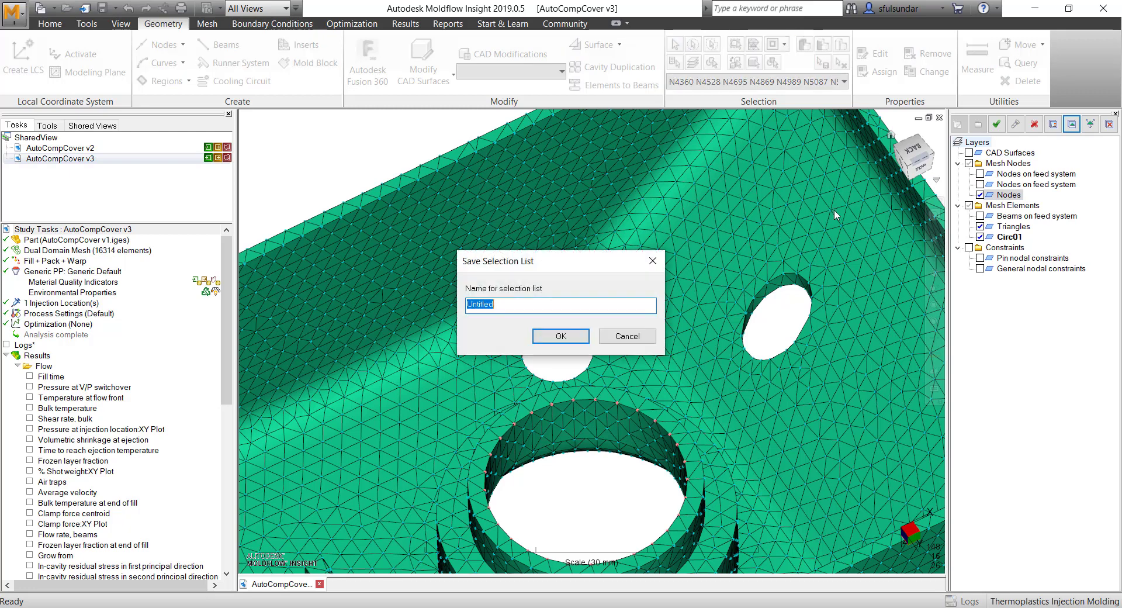
pyautogui.write('Circ01')
pyautogui.press('Return')
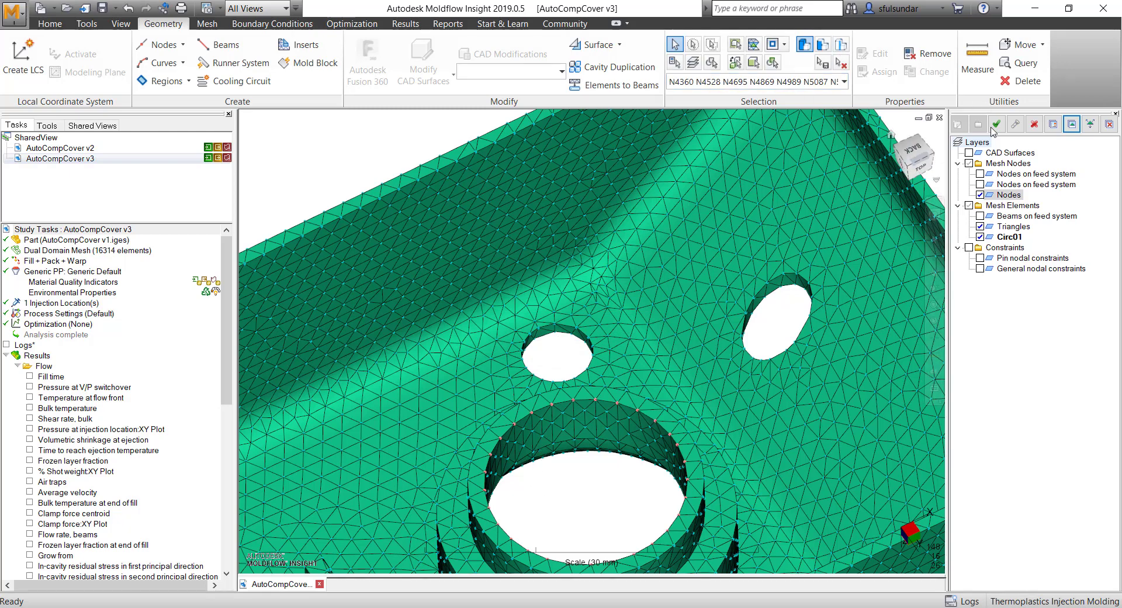
pyautogui.click(981, 227)
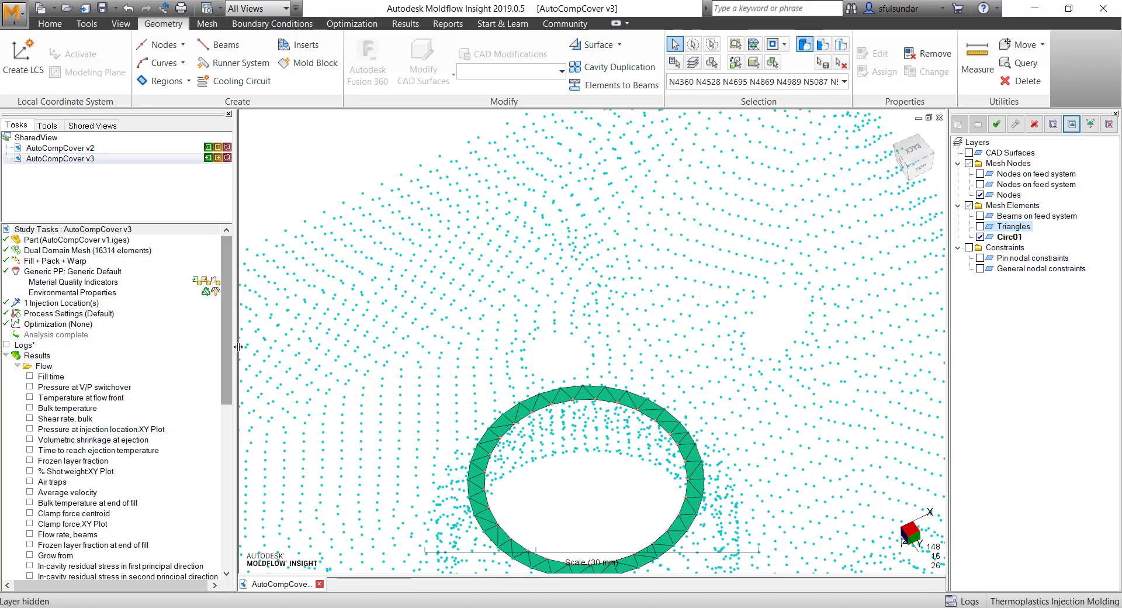
pyautogui.moveTo(227, 401); pyautogui.dragTo(228, 562)
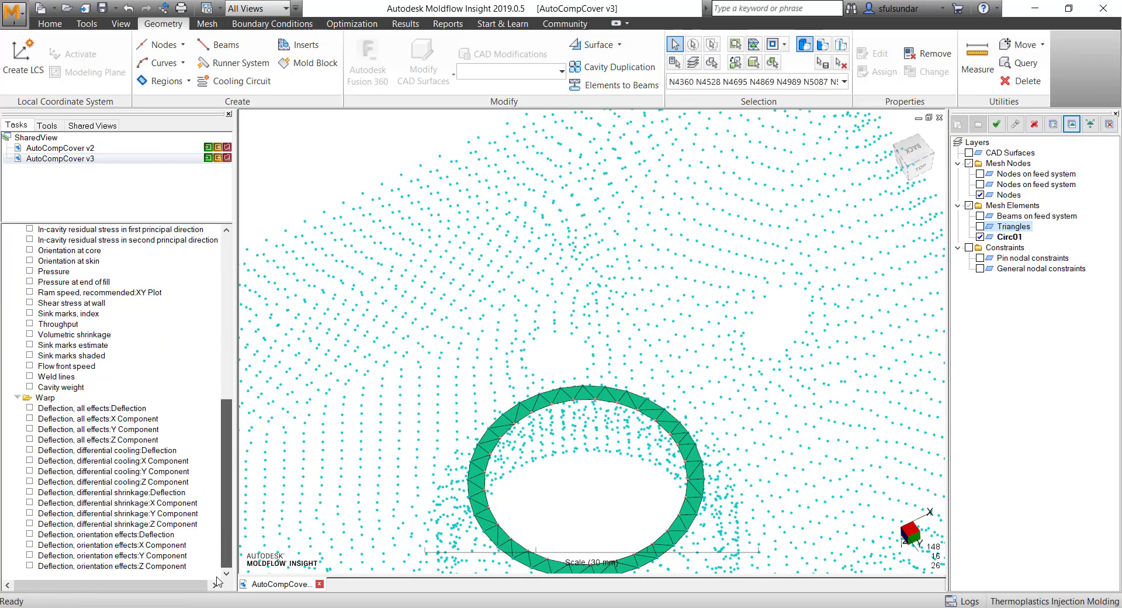
# Create a Deflection, all effects path plot and paste the ring's edge node IDs as its path
pyautogui.rightClick(54, 399)
pyautogui.click(71, 403)
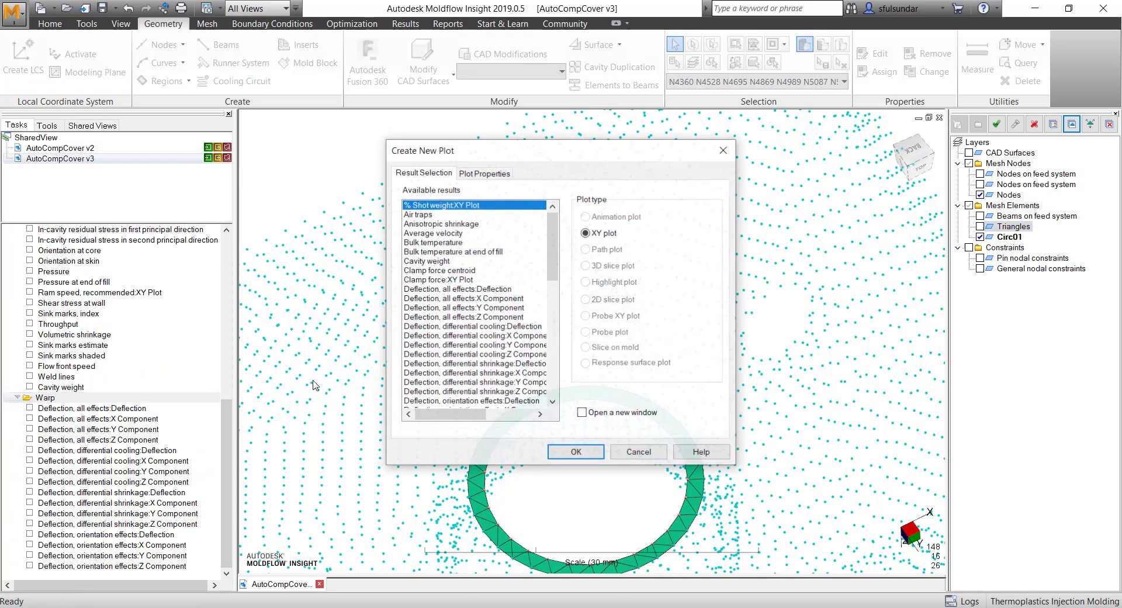
pyautogui.click(500, 289)
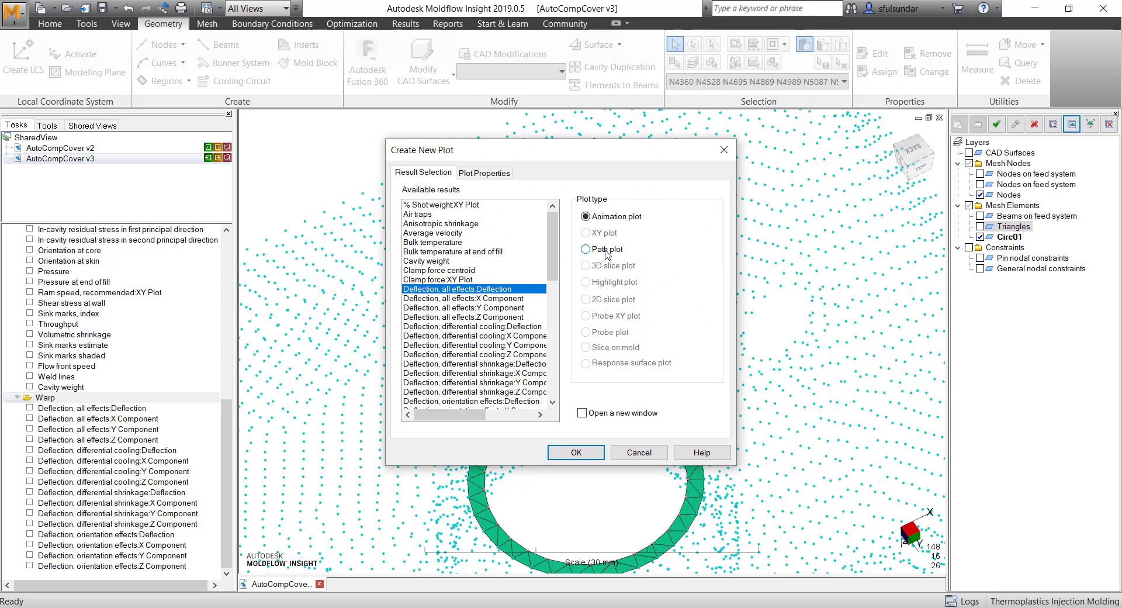
pyautogui.click(607, 251)
pyautogui.click(586, 454)
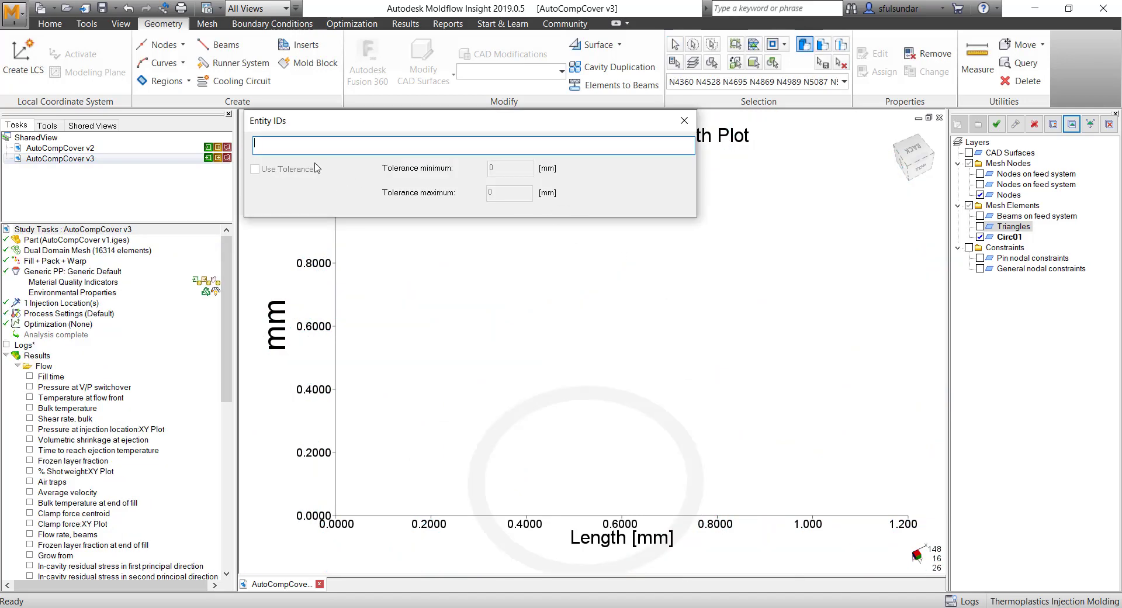
pyautogui.rightClick(310, 148)
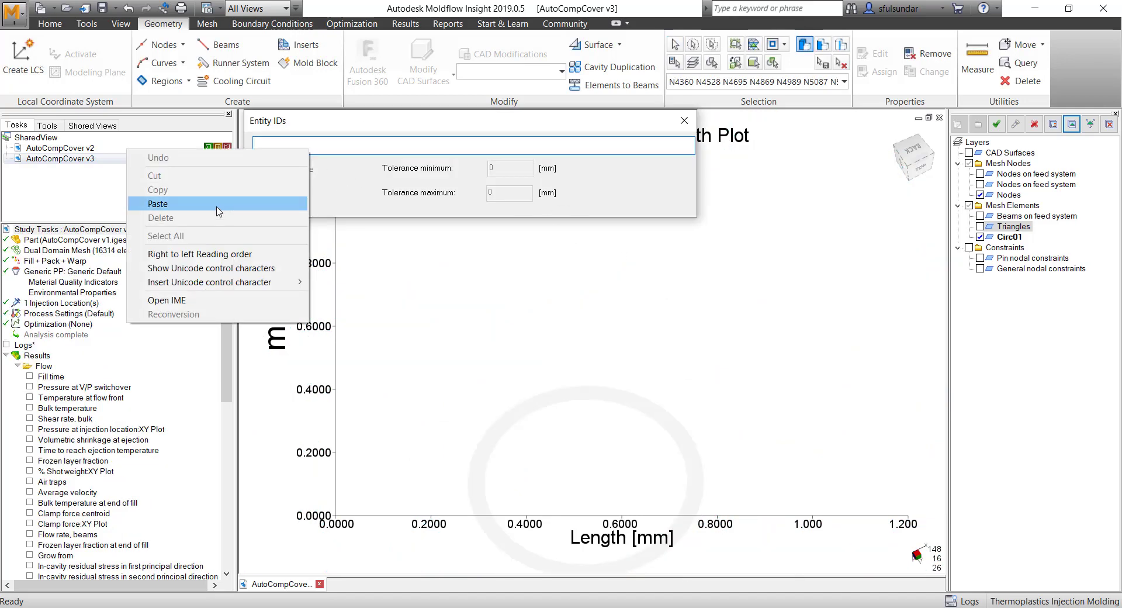
pyautogui.click(215, 203)
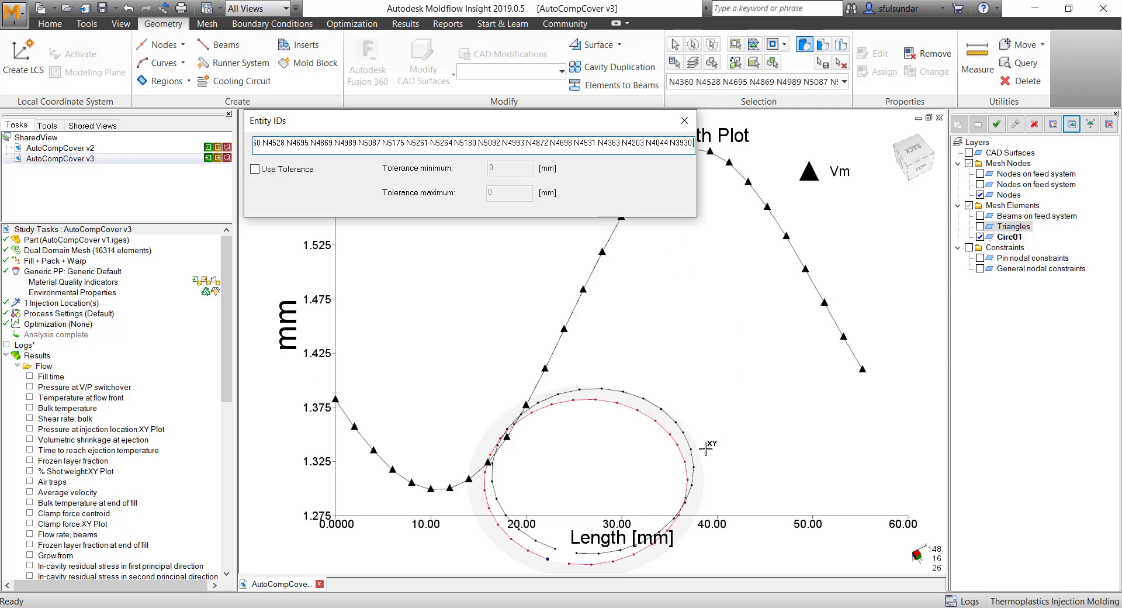
pyautogui.moveTo(701, 442); pyautogui.dragTo(613, 358, button='middle')
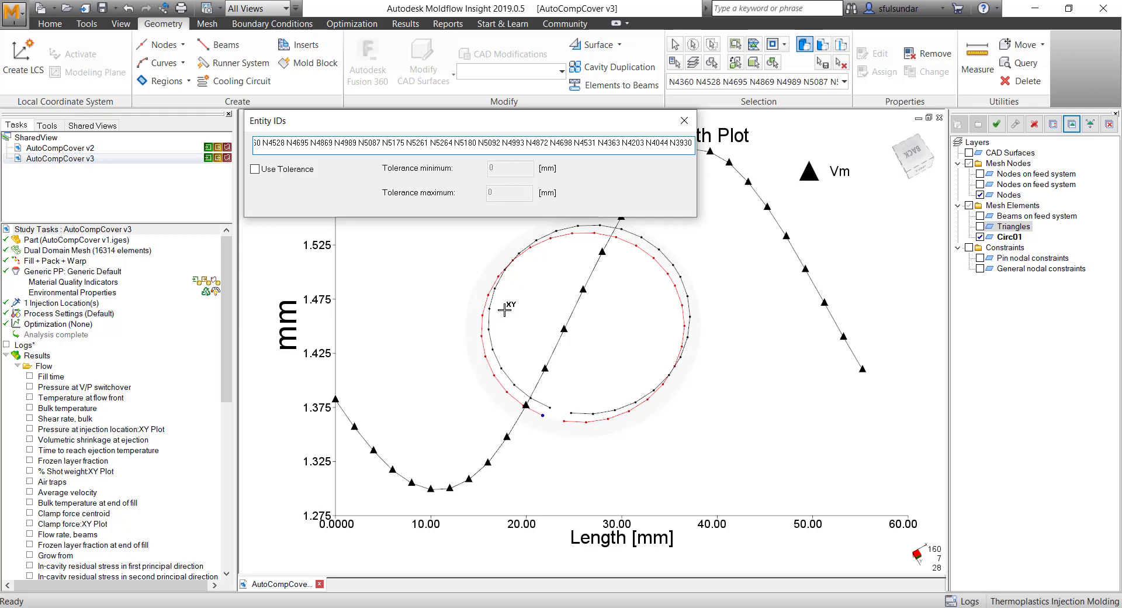
pyautogui.click(683, 120)
pyautogui.moveTo(227, 380); pyautogui.dragTo(228, 532)
# Swap the path plot for the Deflection, all effects result and view the ring from BACK
pyautogui.click(29, 461)
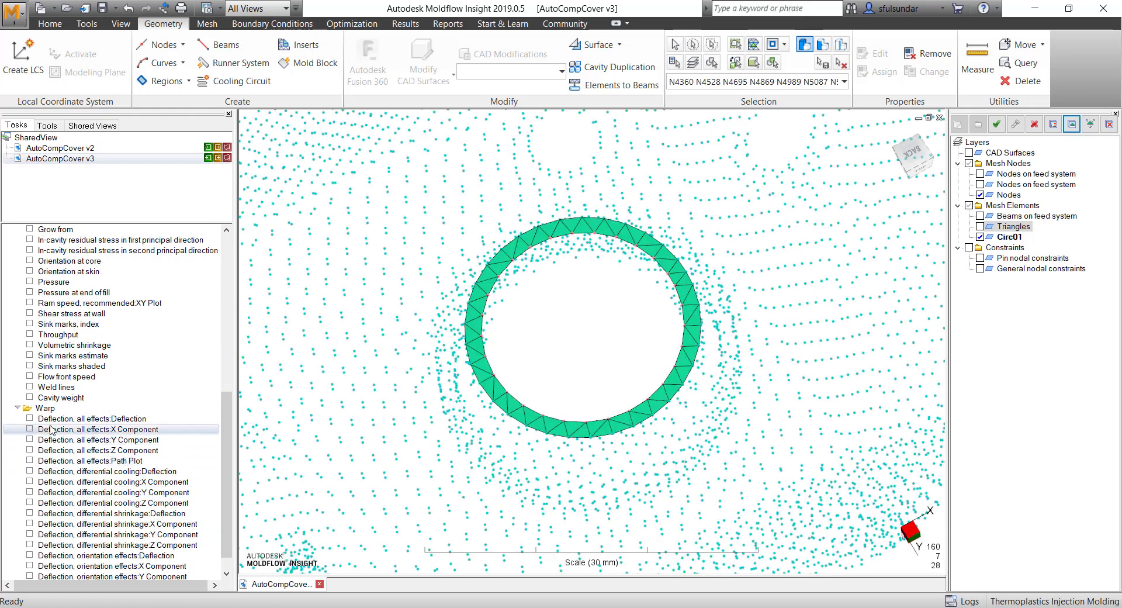
pyautogui.click(29, 418)
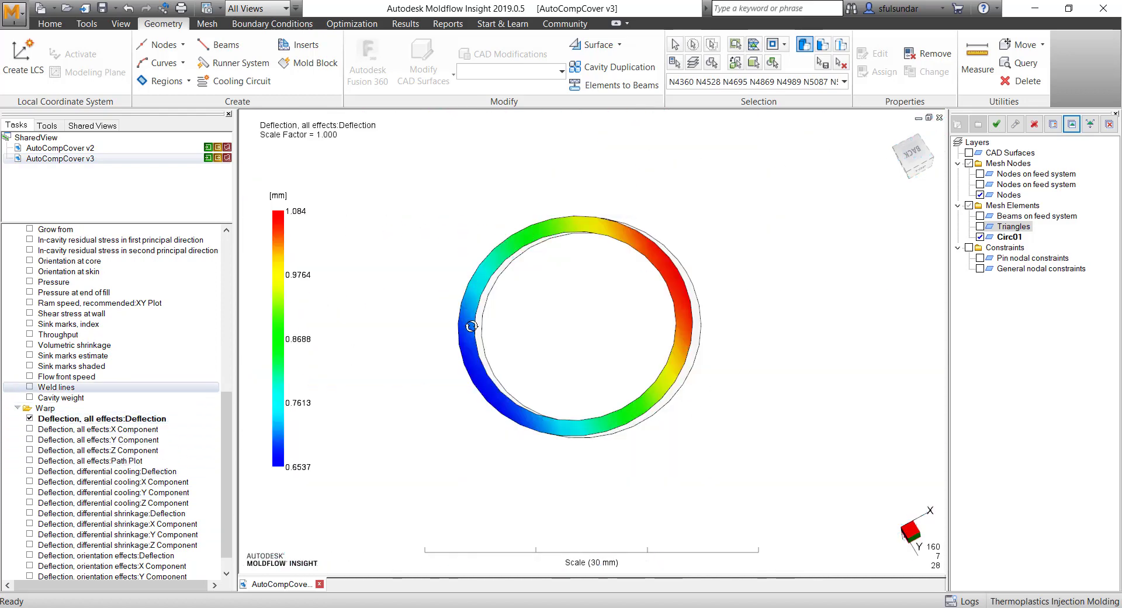
pyautogui.moveTo(644, 328)
pyautogui.mouseDown(button='middle')
pyautogui.moveTo(678, 315)
pyautogui.moveTo(642, 347)
pyautogui.mouseUp(button='middle')
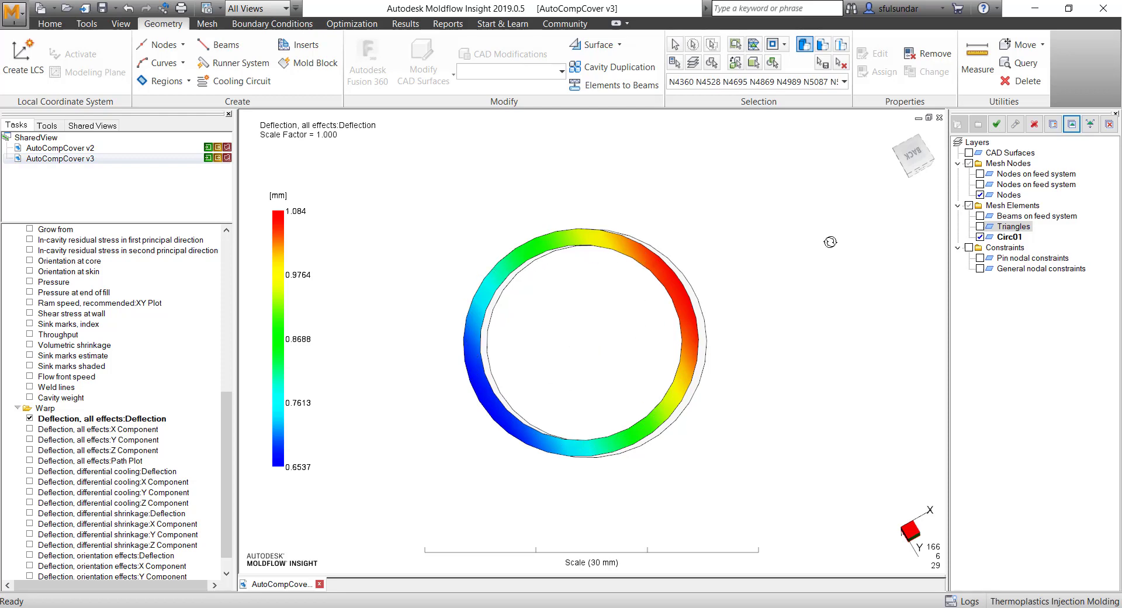
pyautogui.click(909, 151)
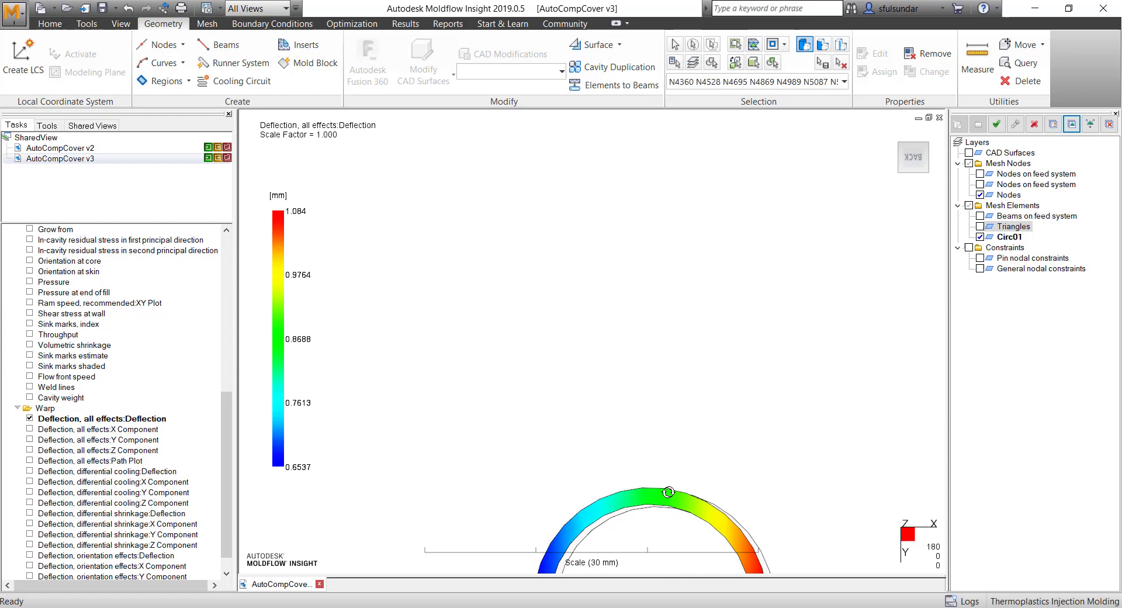
# Set the Deflection plot's scale factor Value to 0 in its plot properties
pyautogui.click(140, 419)
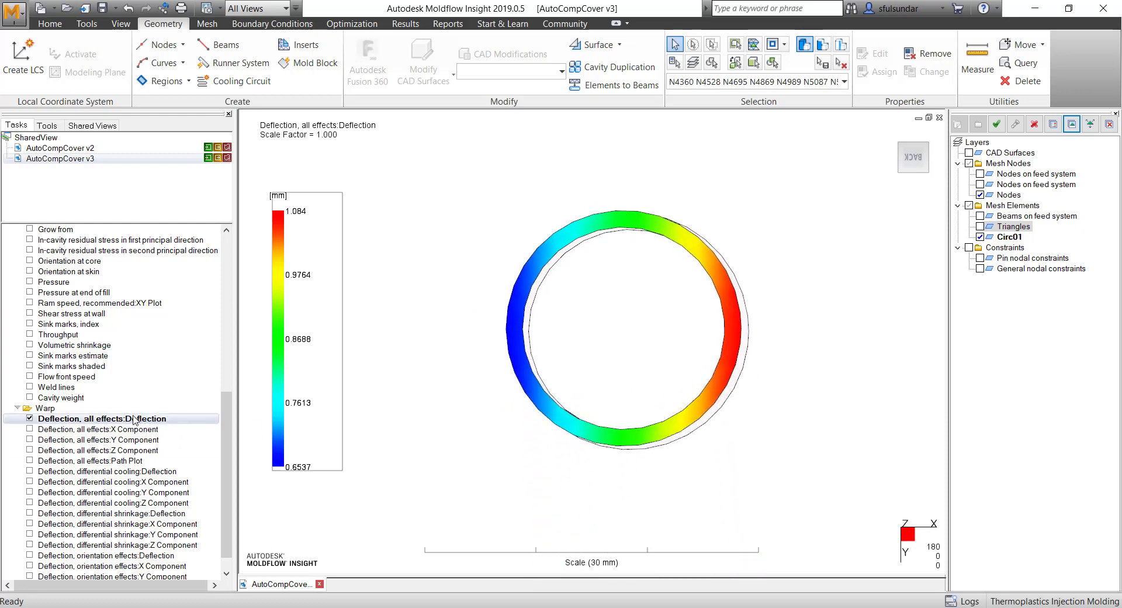
pyautogui.rightClick(145, 419)
pyautogui.click(175, 478)
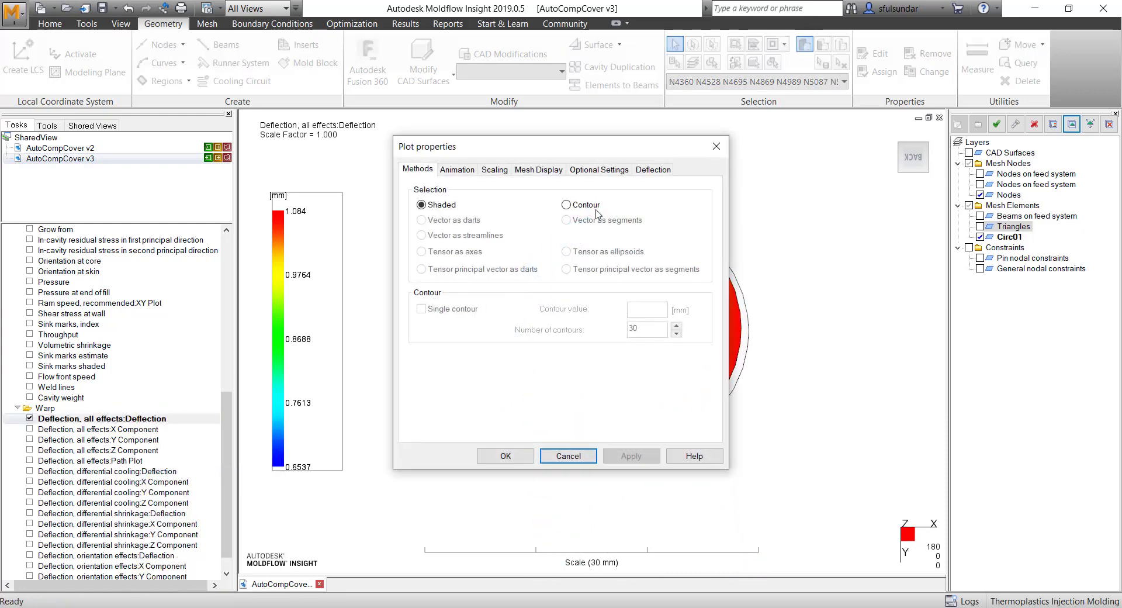
pyautogui.click(538, 169)
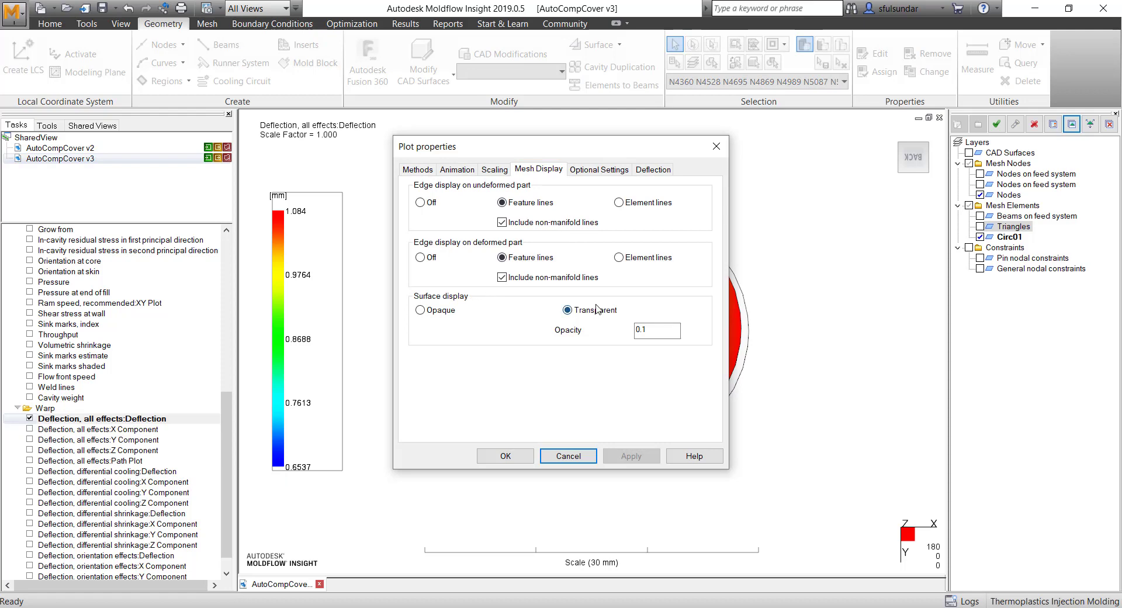
pyautogui.click(653, 169)
pyautogui.moveTo(436, 298); pyautogui.dragTo(408, 299)
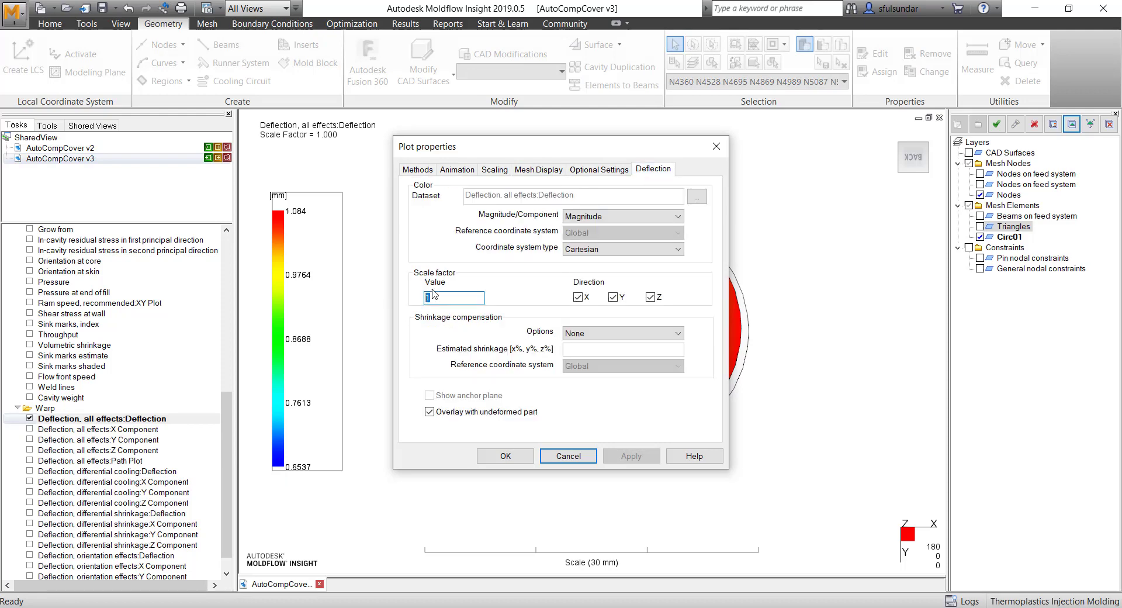
pyautogui.write('0')
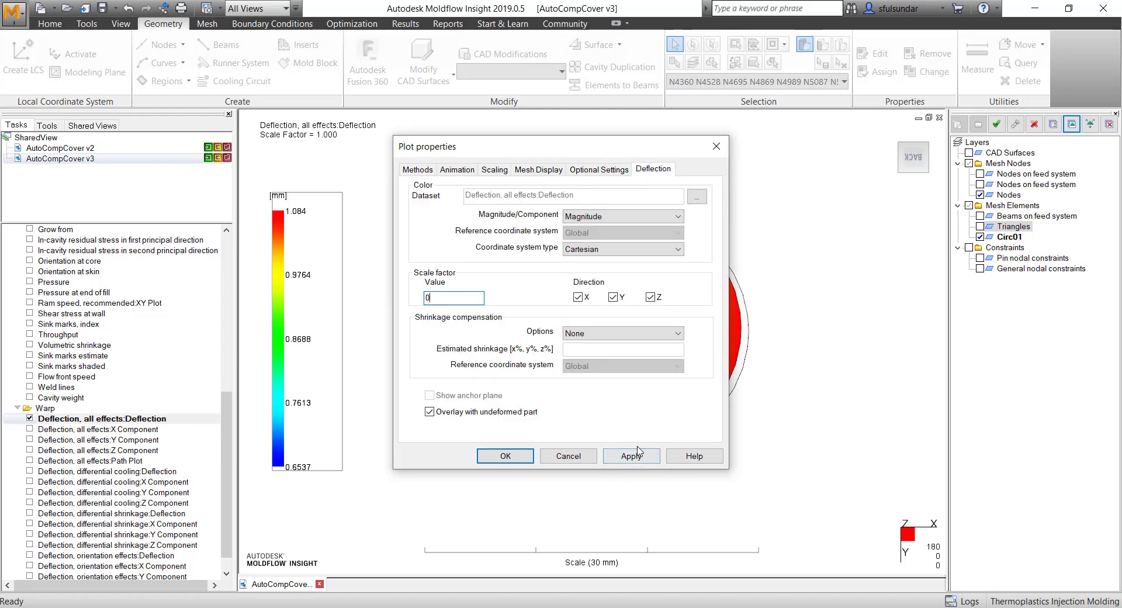
pyautogui.click(631, 455)
pyautogui.click(506, 456)
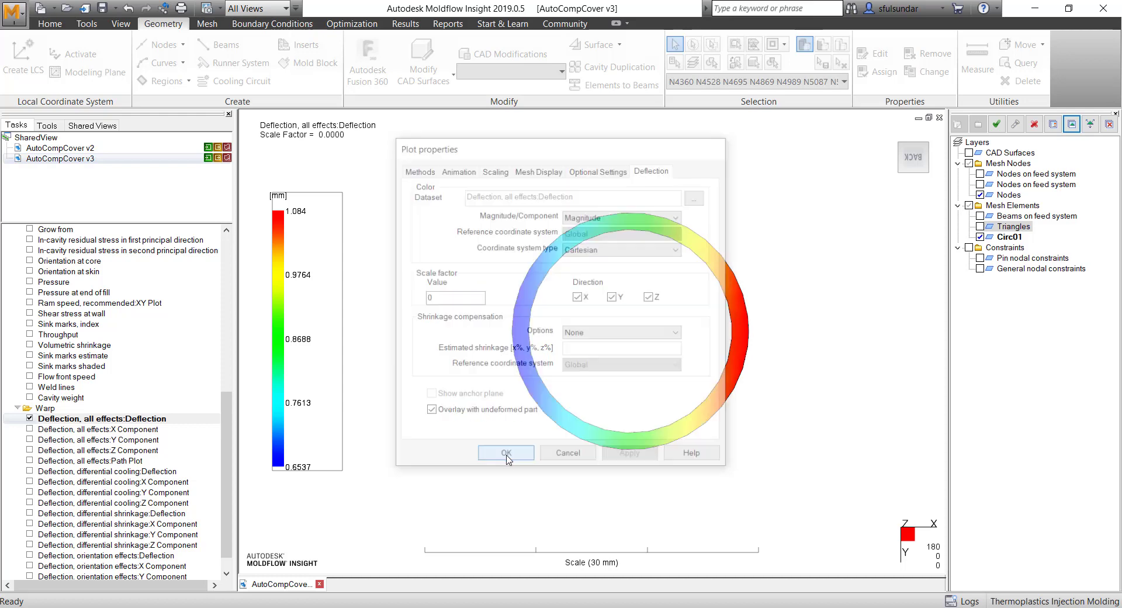
# Hide the Deflection plot, create LCS1 at 0 0 14, and activate it as the LCS
pyautogui.click(28, 419)
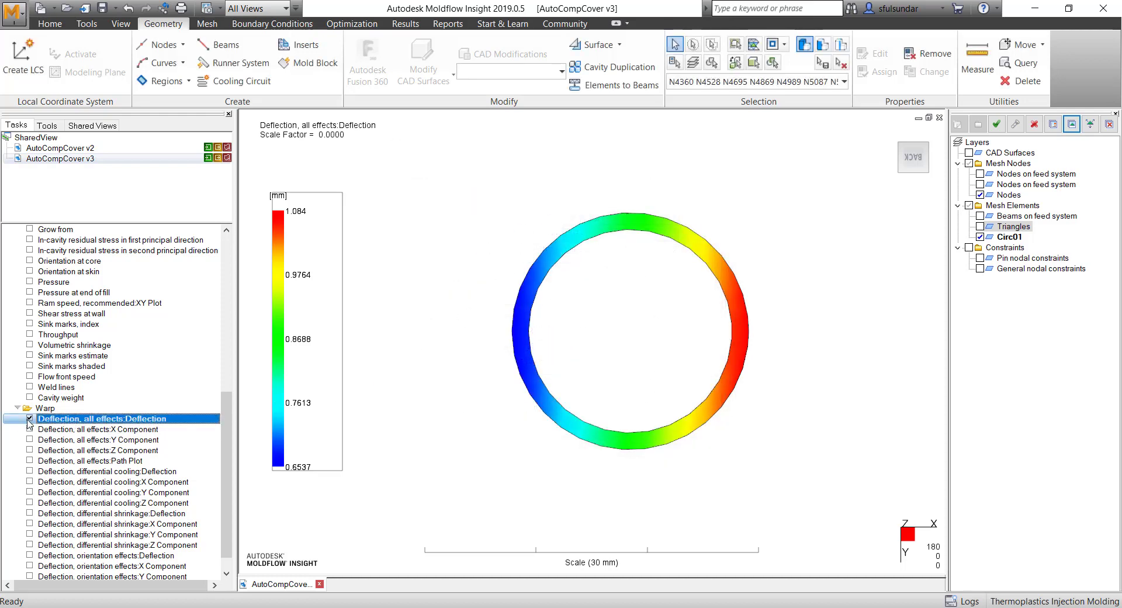
pyautogui.click(22, 56)
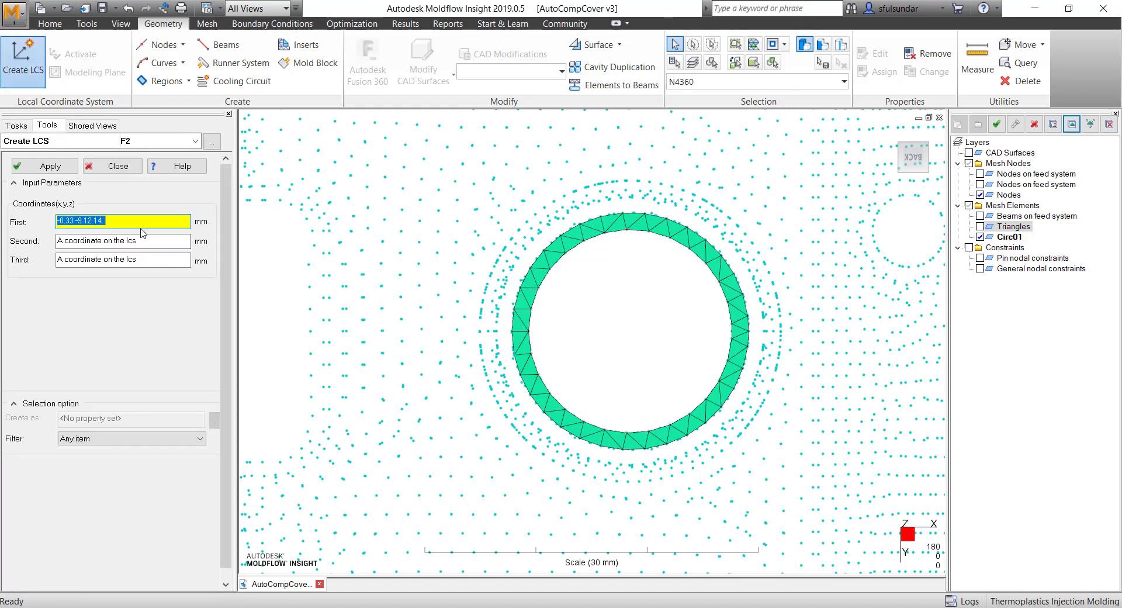
pyautogui.write('0 0')
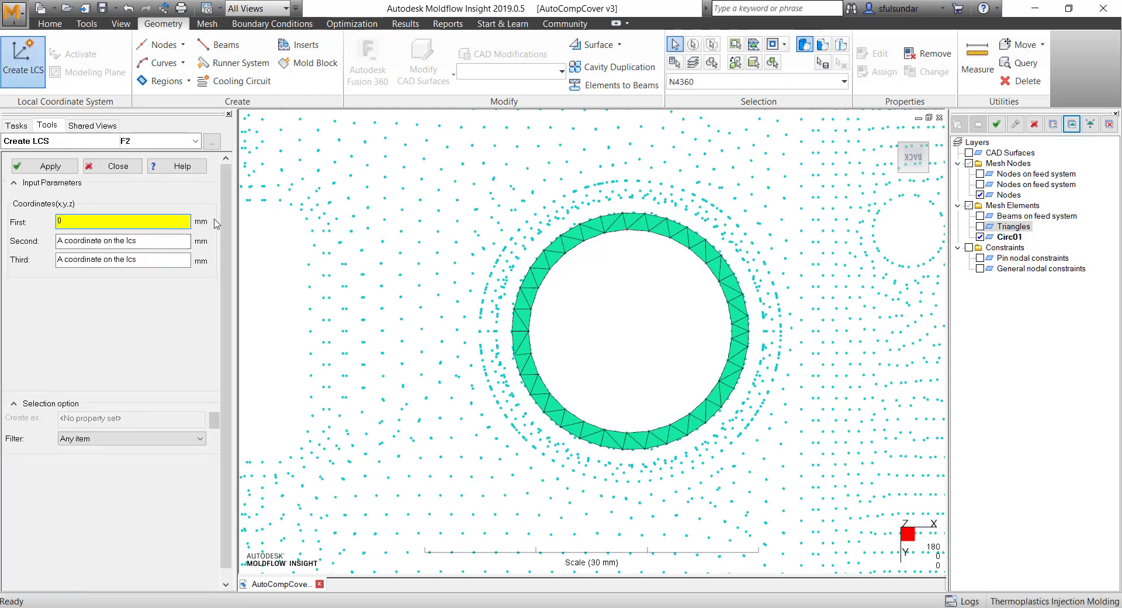
pyautogui.click(51, 167)
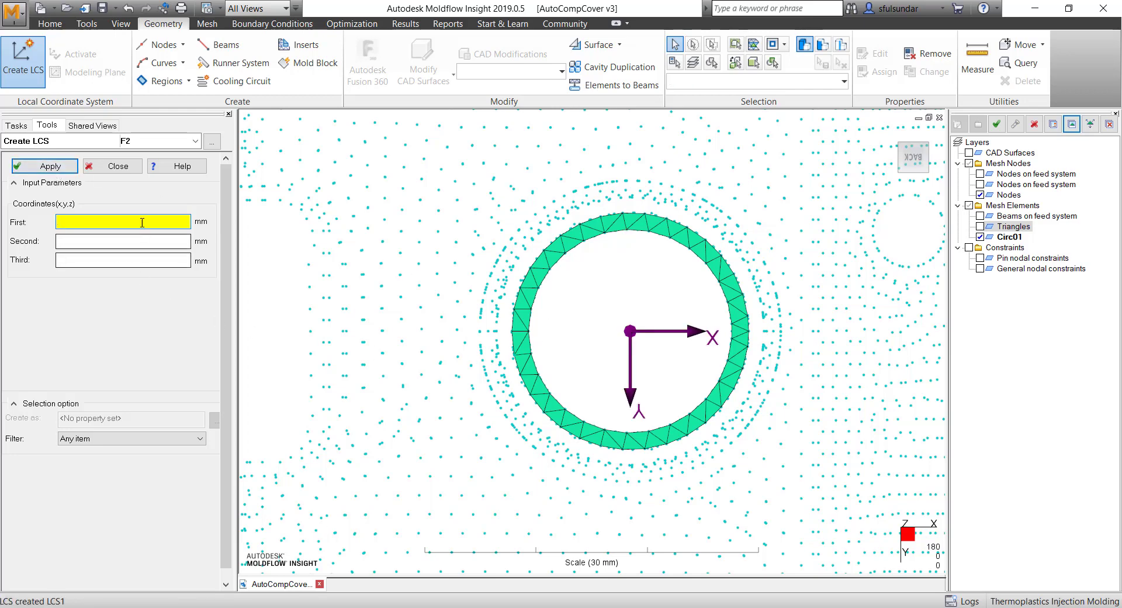
pyautogui.click(114, 165)
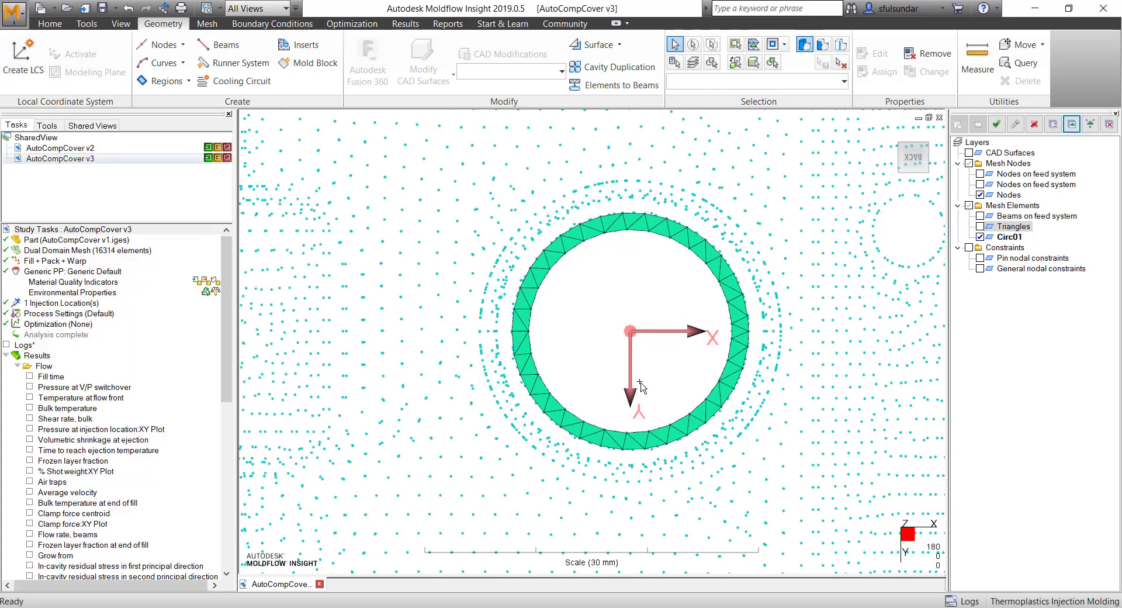
pyautogui.rightClick(640, 383)
pyautogui.click(665, 299)
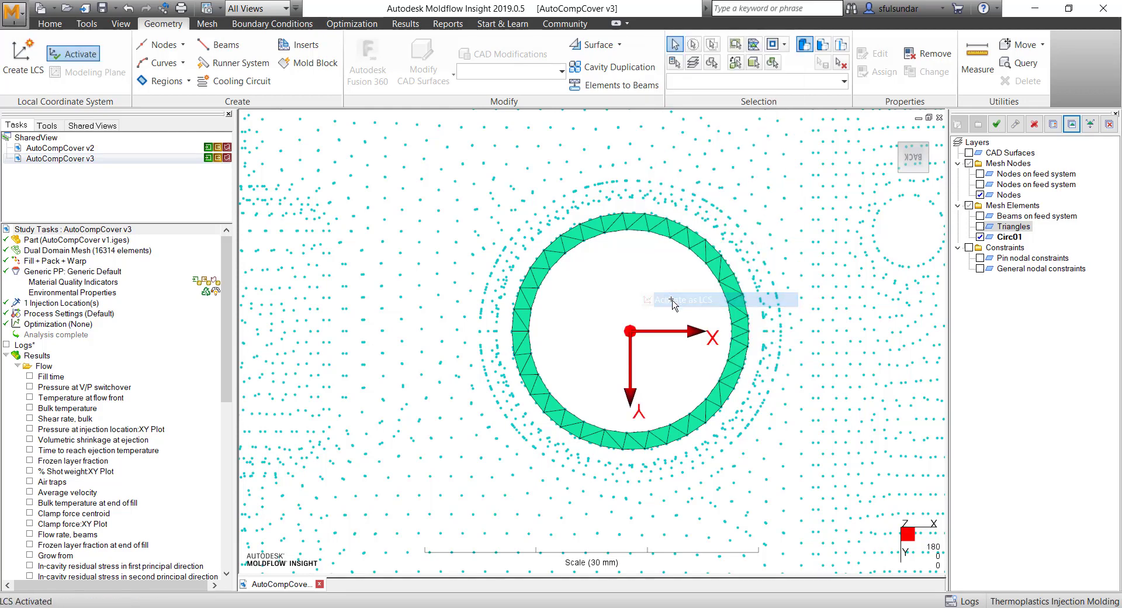
pyautogui.moveTo(228, 388); pyautogui.dragTo(229, 529)
# Begin a new Warp result plot, then cancel it without creating anything
pyautogui.rightClick(47, 444)
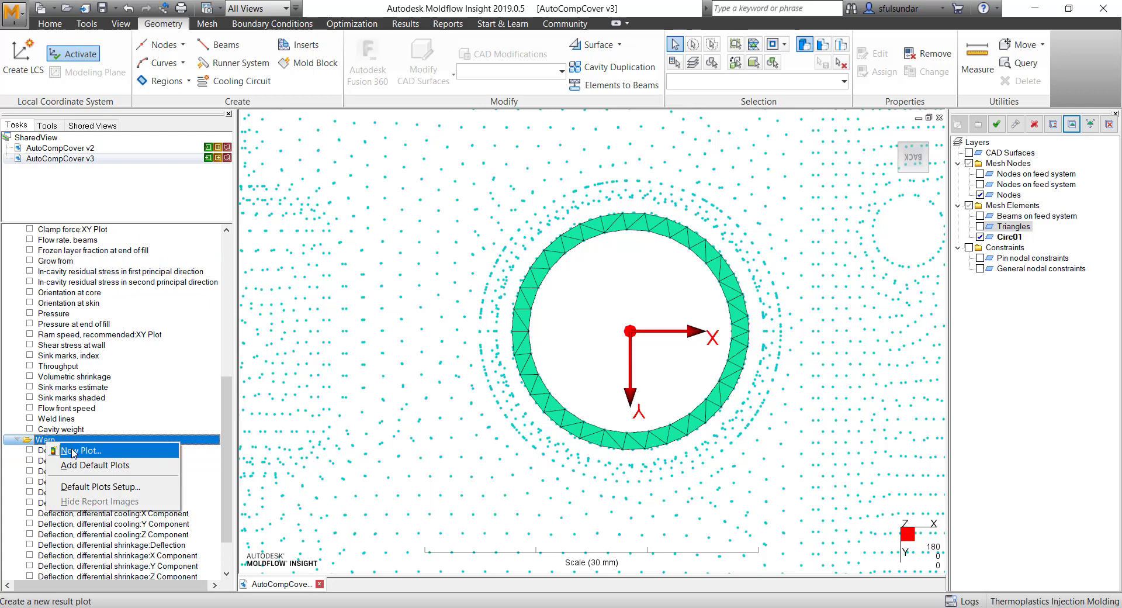
pyautogui.click(76, 451)
pyautogui.click(485, 173)
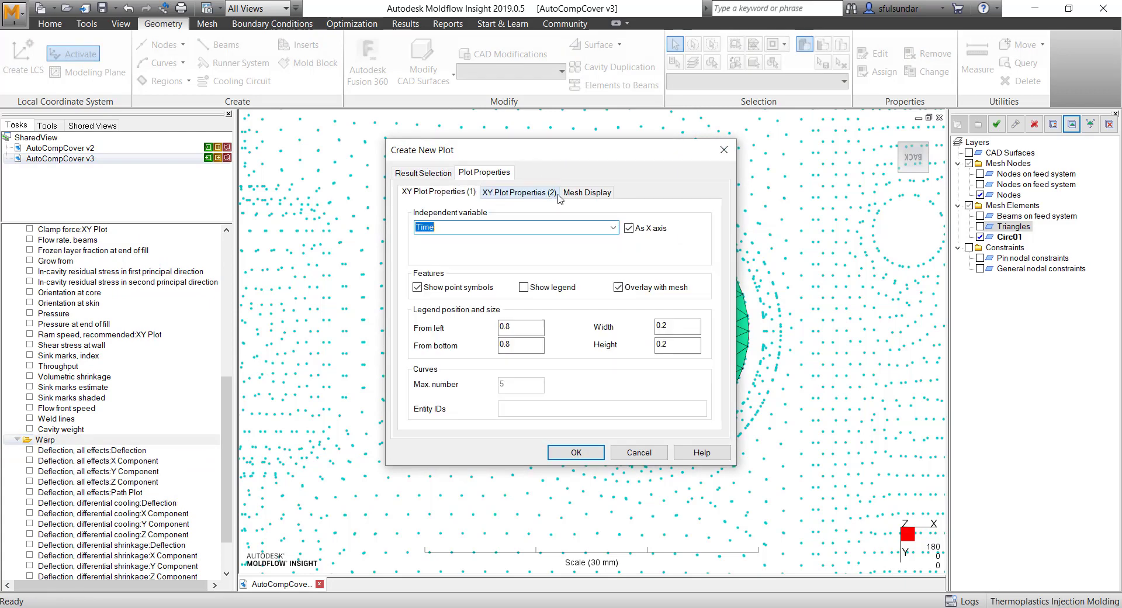
pyautogui.click(437, 176)
pyautogui.click(639, 452)
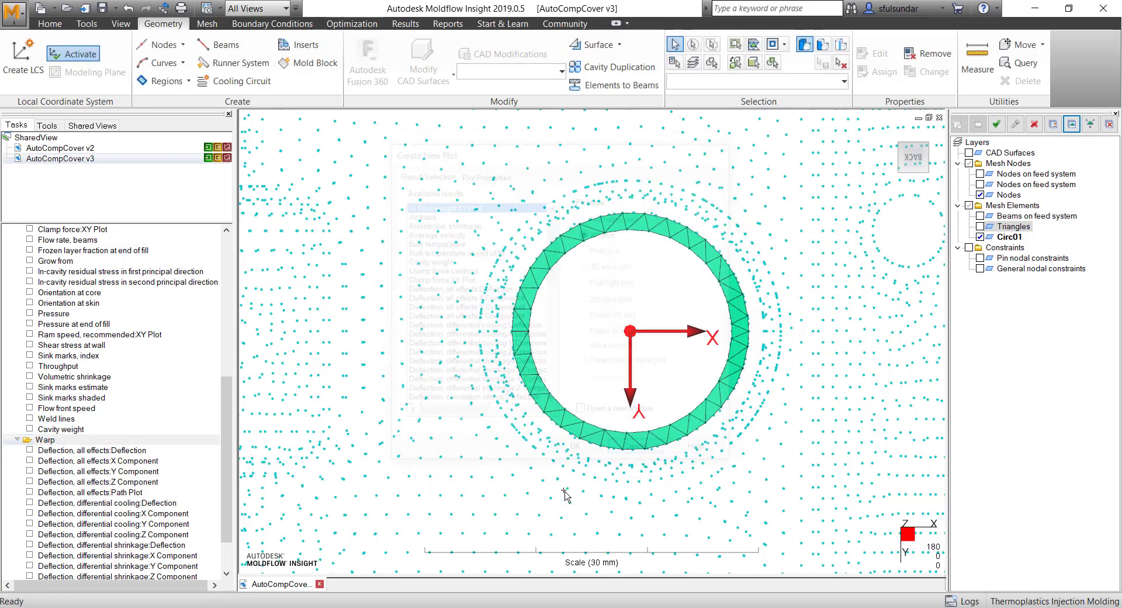
pyautogui.click(49, 442)
# Plot Deflection, all effects in cylindrical coordinates, Z off, shrinkage referenced to LCS_1
pyautogui.rightClick(49, 442)
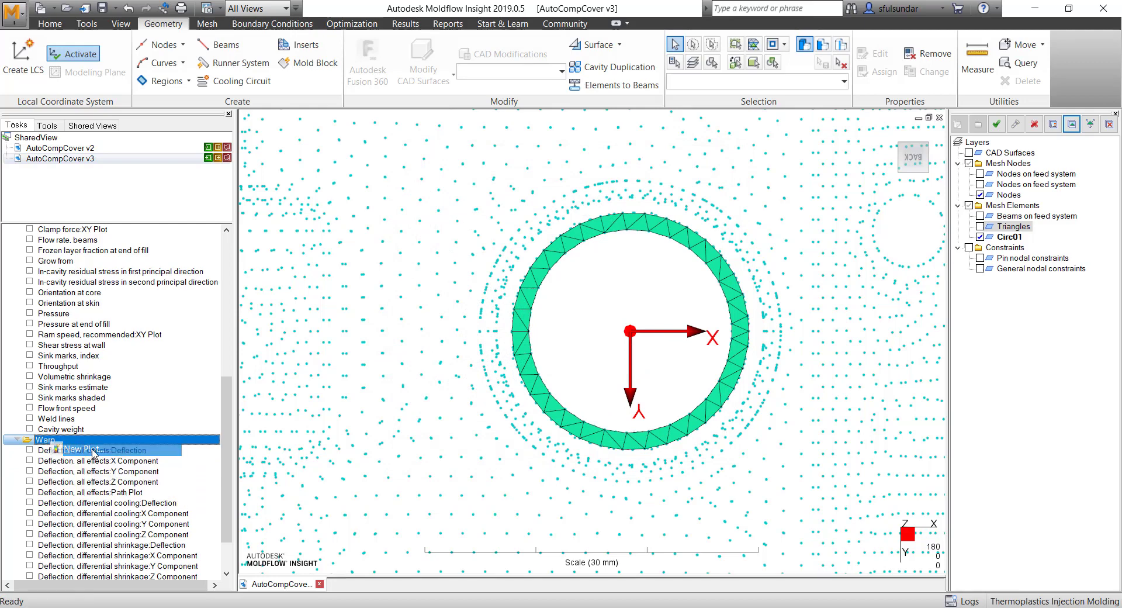
pyautogui.click(79, 450)
pyautogui.click(484, 289)
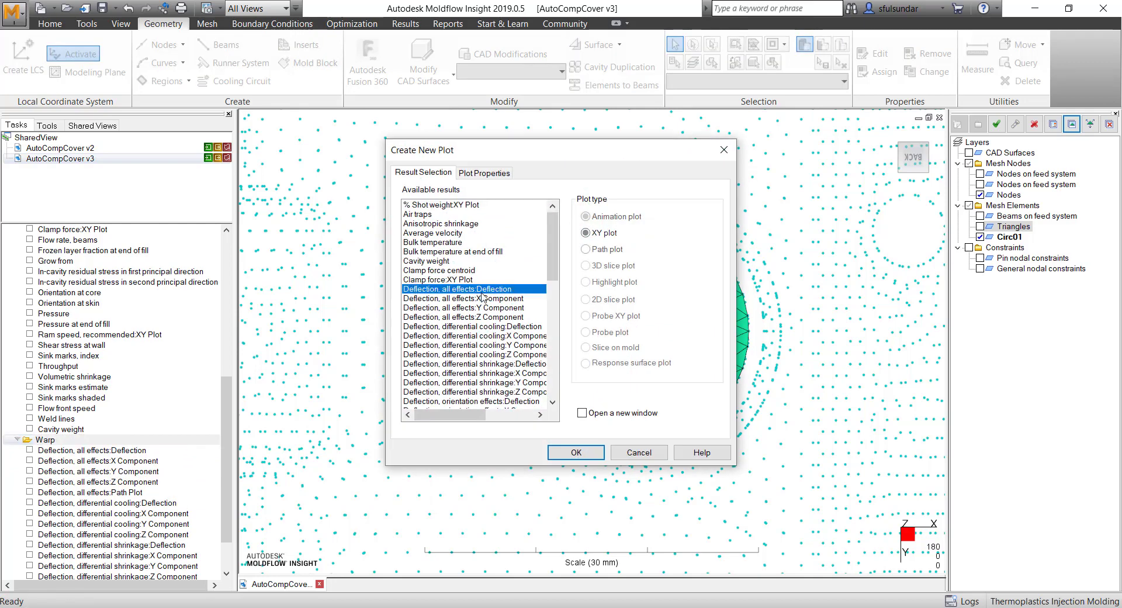
pyautogui.click(477, 174)
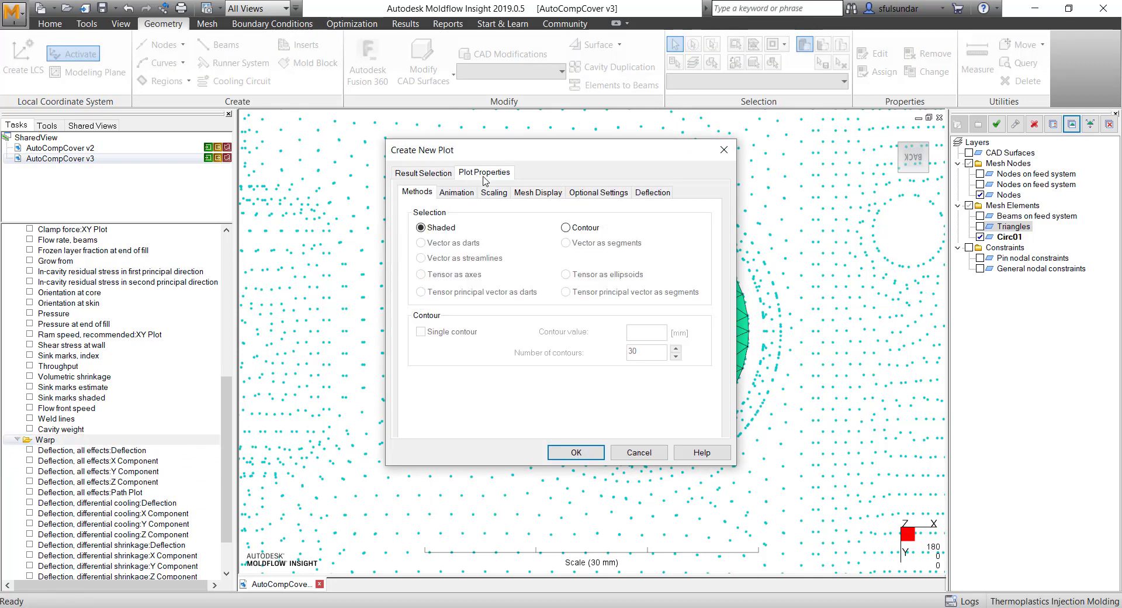
pyautogui.click(657, 197)
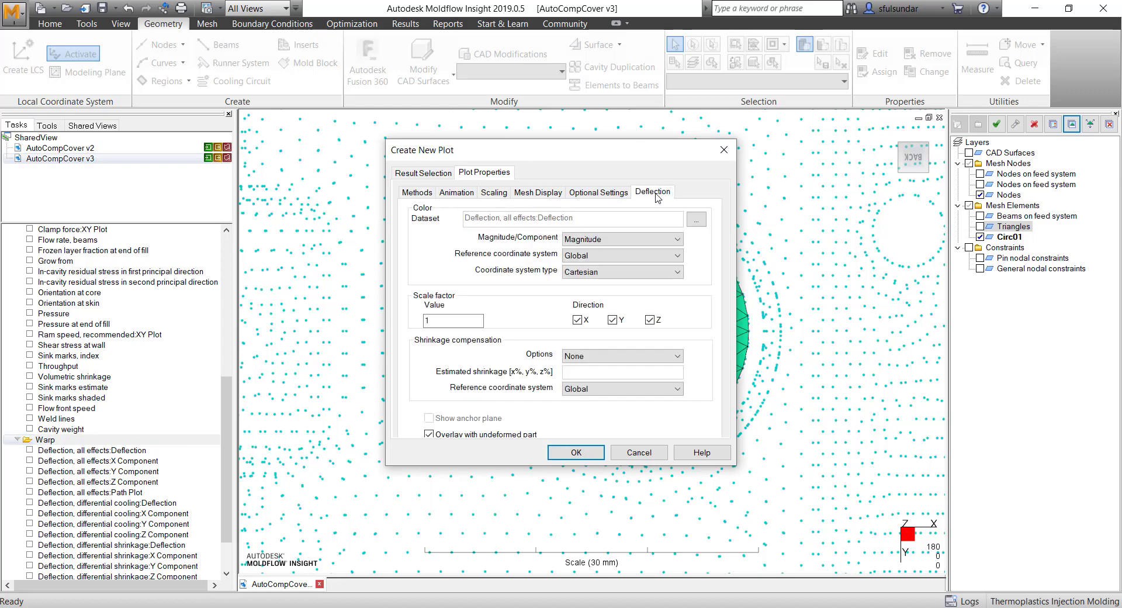
pyautogui.click(589, 274)
pyautogui.click(589, 292)
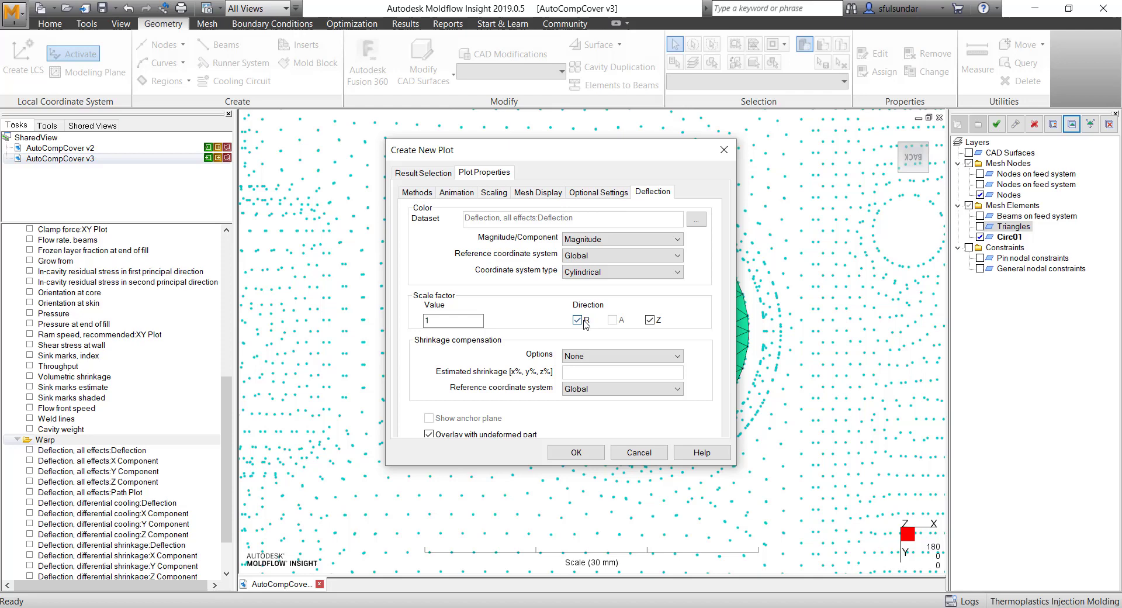
pyautogui.click(648, 323)
pyautogui.click(635, 388)
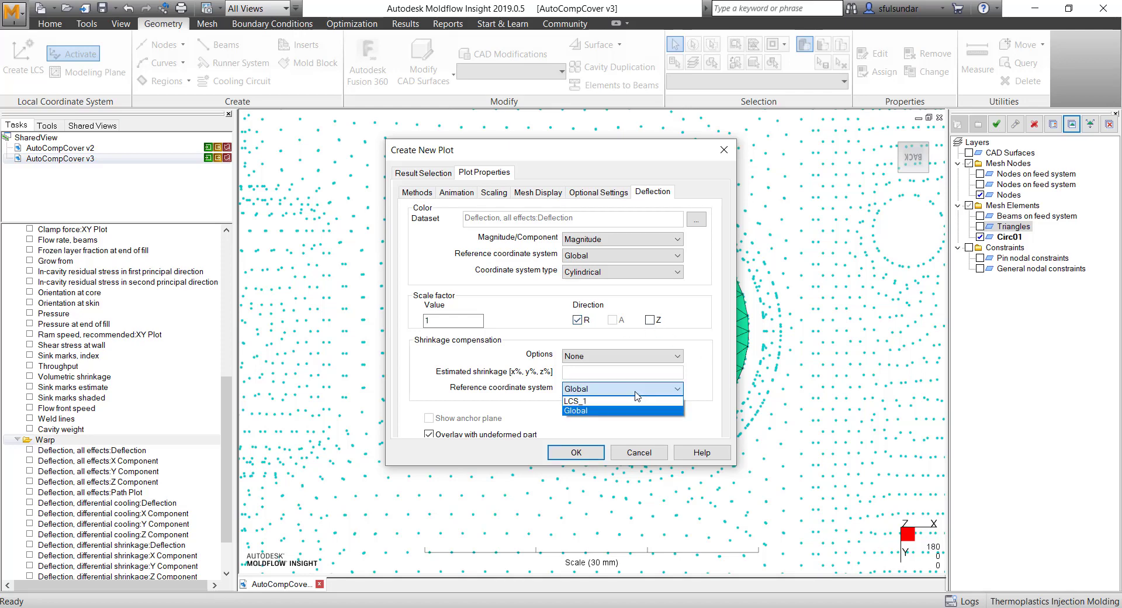
pyautogui.click(618, 412)
pyautogui.click(582, 456)
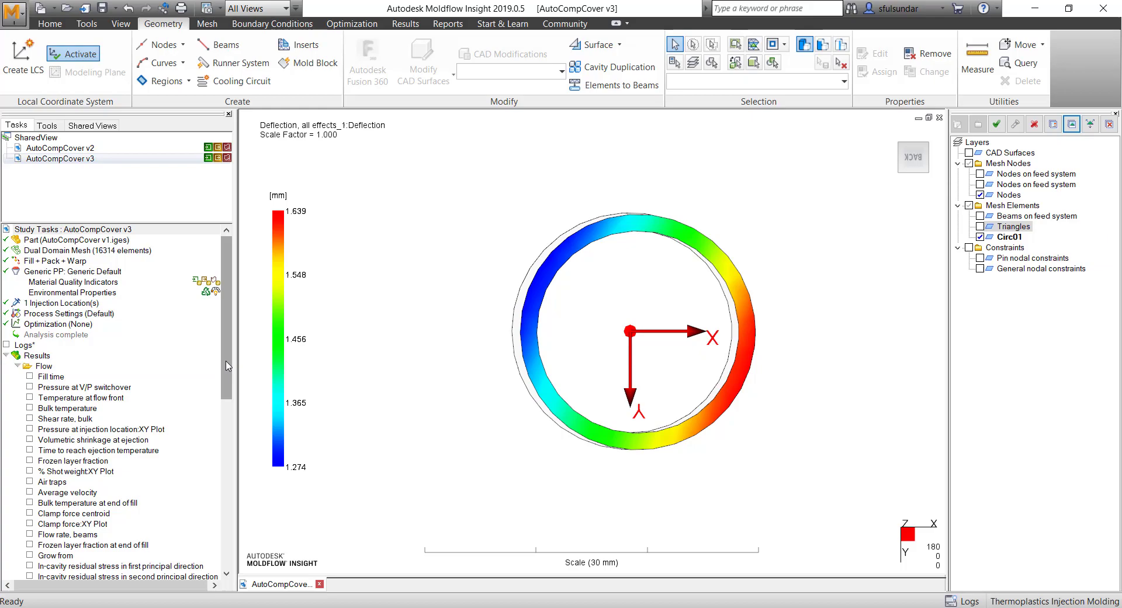
# Hide the cylindrical deflection plot, show the Triangles layer, and select a flat-face triangle
pyautogui.moveTo(228, 366); pyautogui.dragTo(228, 514)
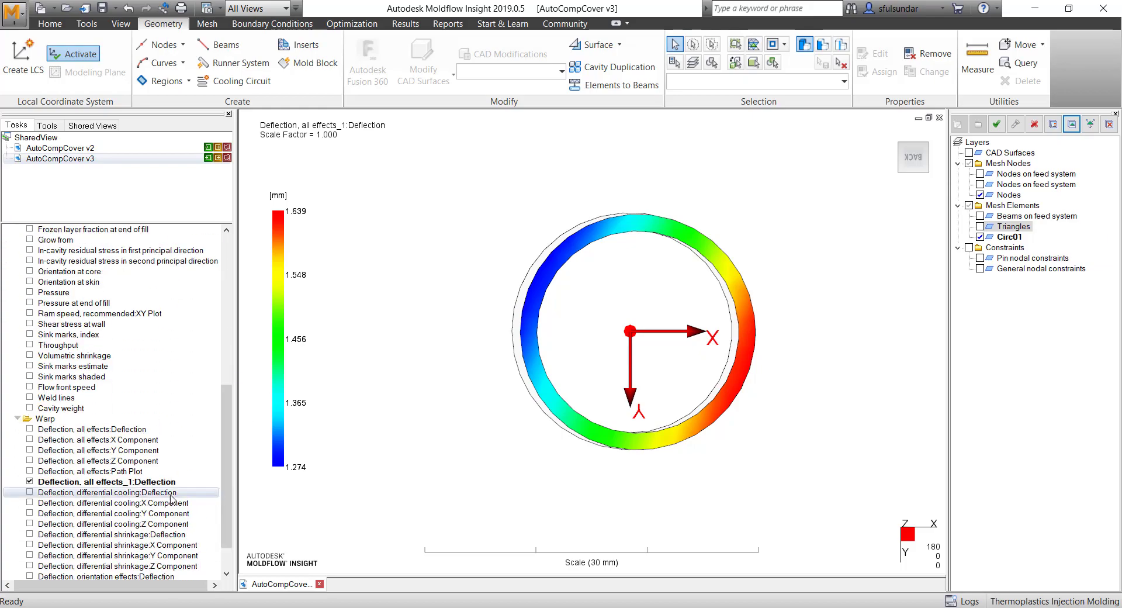
pyautogui.click(29, 482)
pyautogui.click(979, 227)
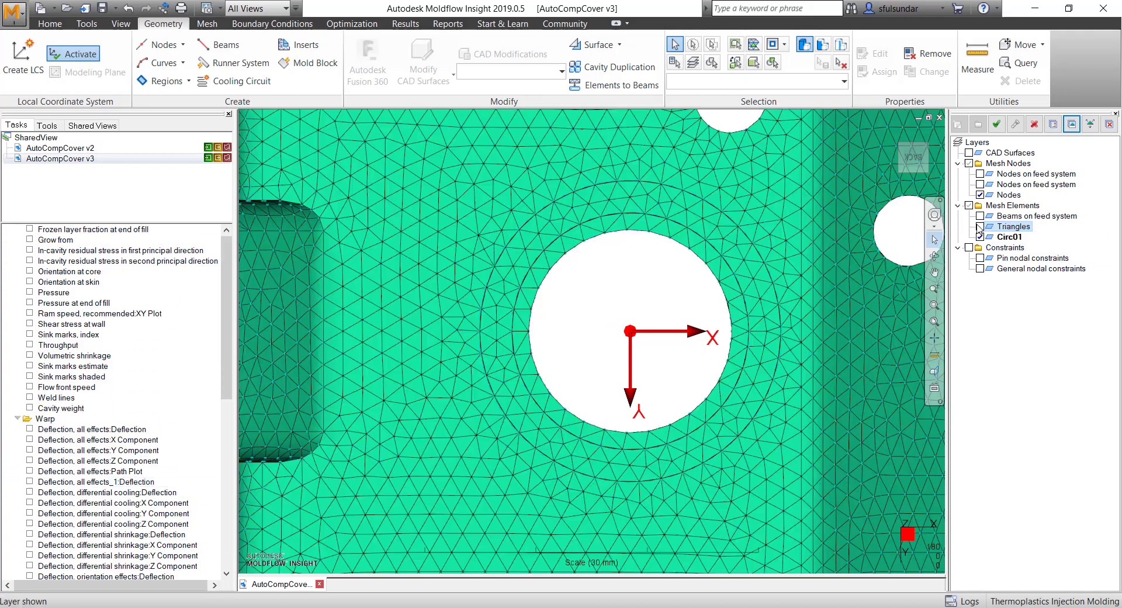
pyautogui.moveTo(623, 350); pyautogui.dragTo(736, 408, button='middle')
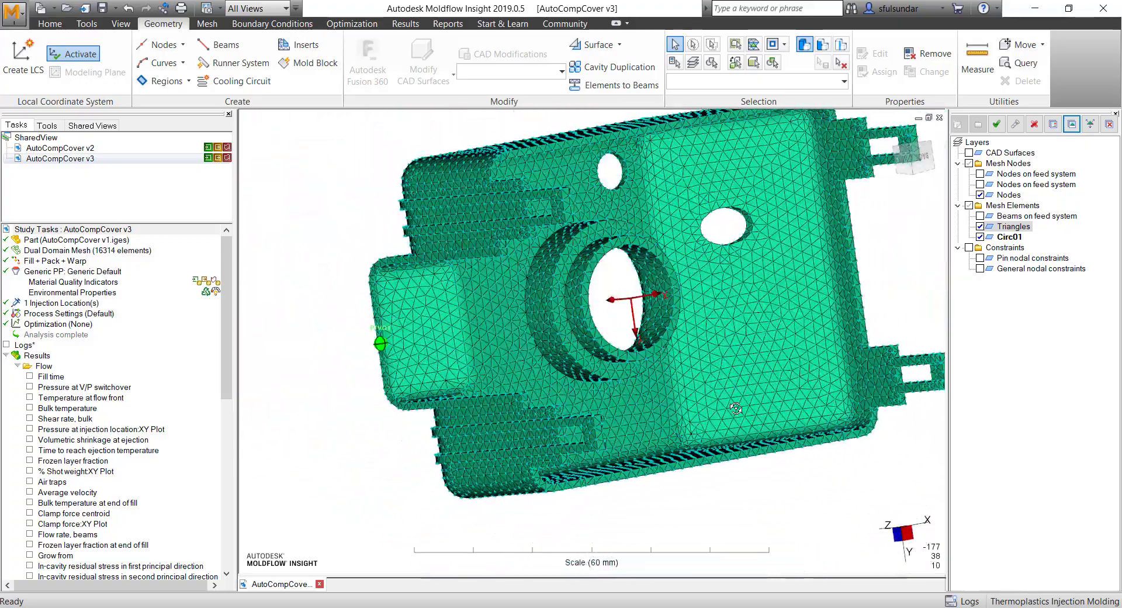
pyautogui.click(423, 336)
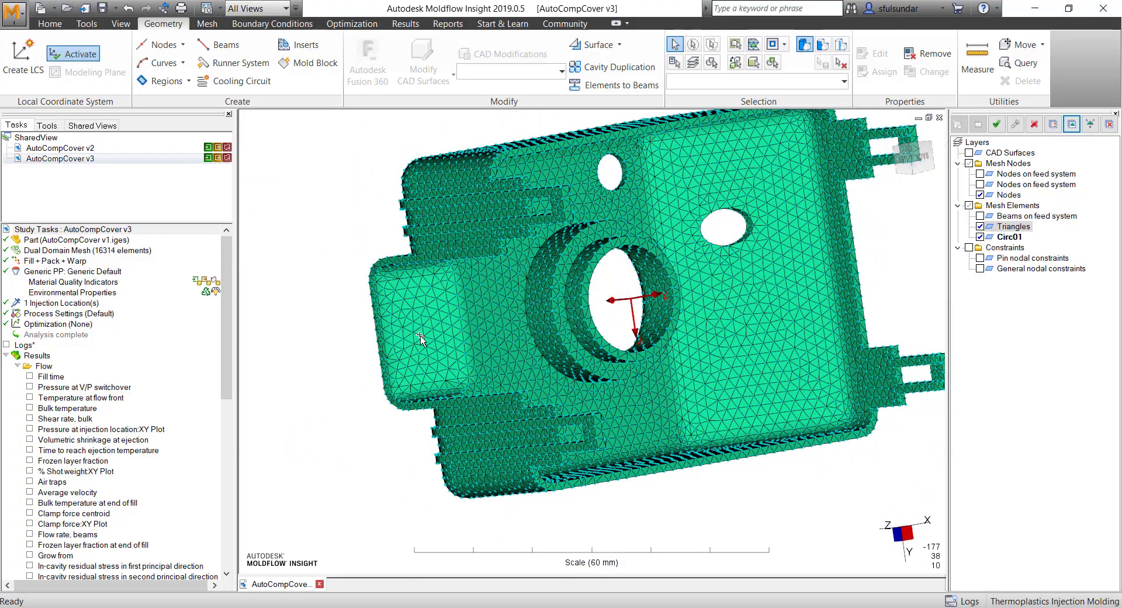
pyautogui.click(419, 337)
pyautogui.click(780, 62)
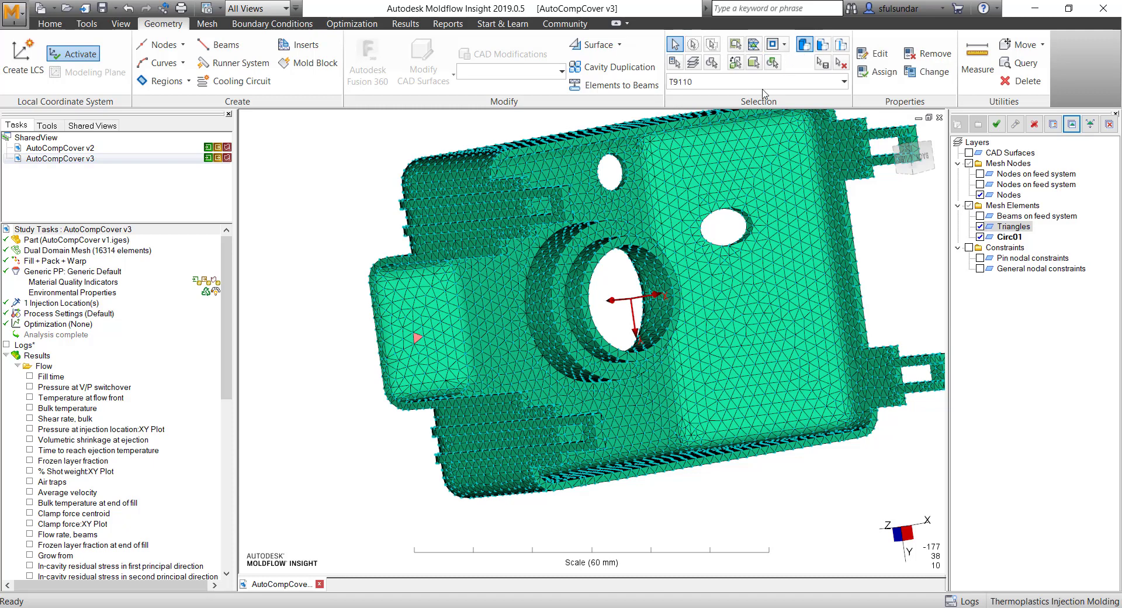
# Expand the selection to Planar Triangles covering the flat pocket face, then orbit to inspect it
pyautogui.click(782, 44)
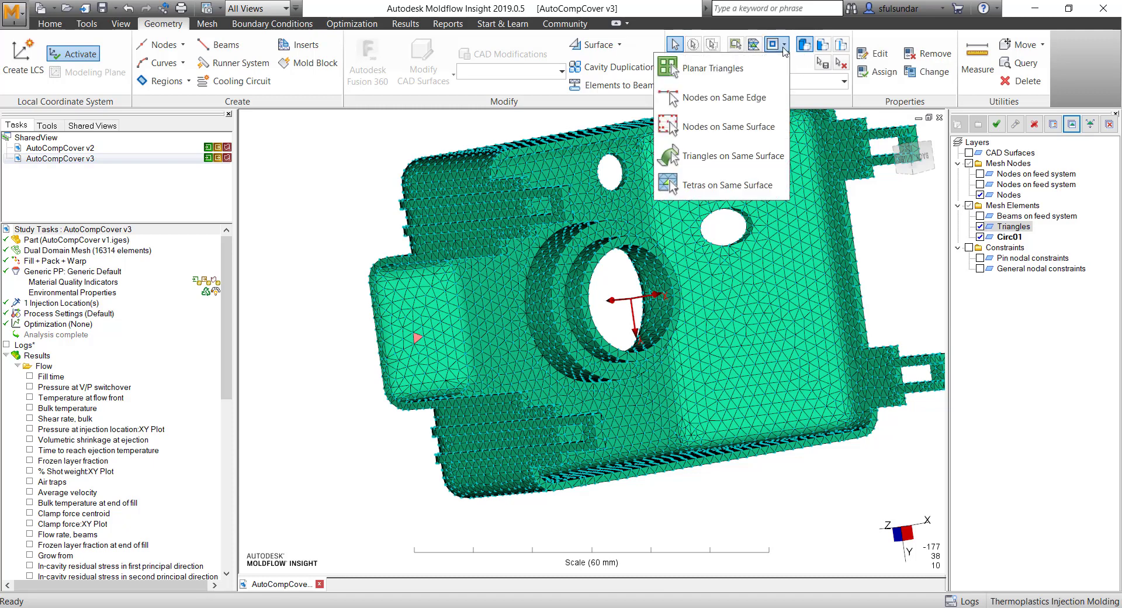
pyautogui.click(738, 70)
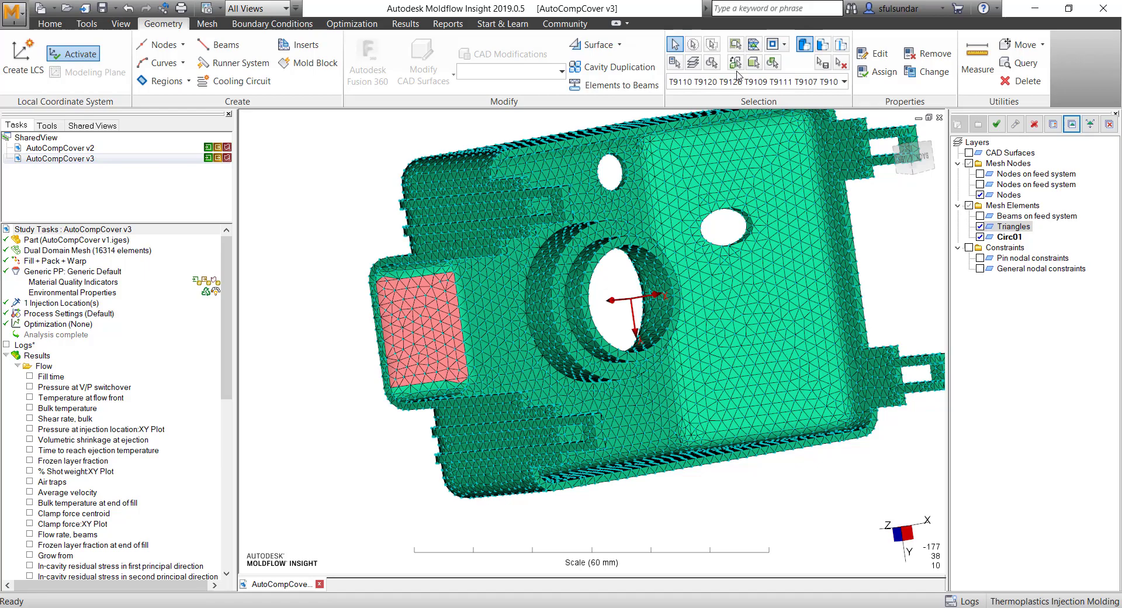
pyautogui.moveTo(486, 361); pyautogui.dragTo(690, 359, button='middle')
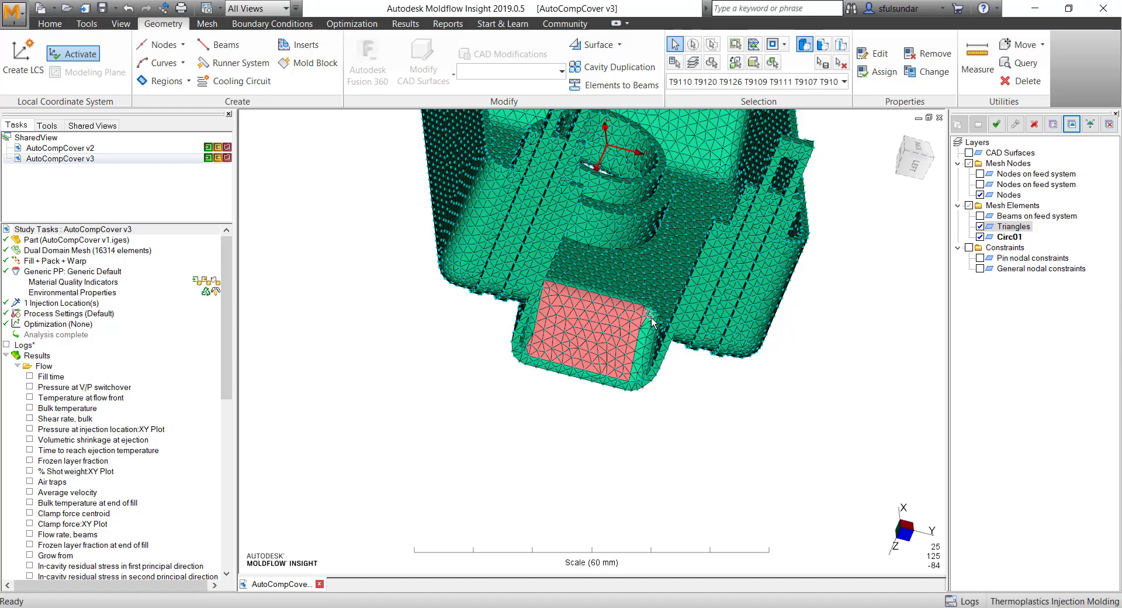
pyautogui.click(533, 366)
pyautogui.moveTo(532, 365); pyautogui.dragTo(526, 349, button='middle')
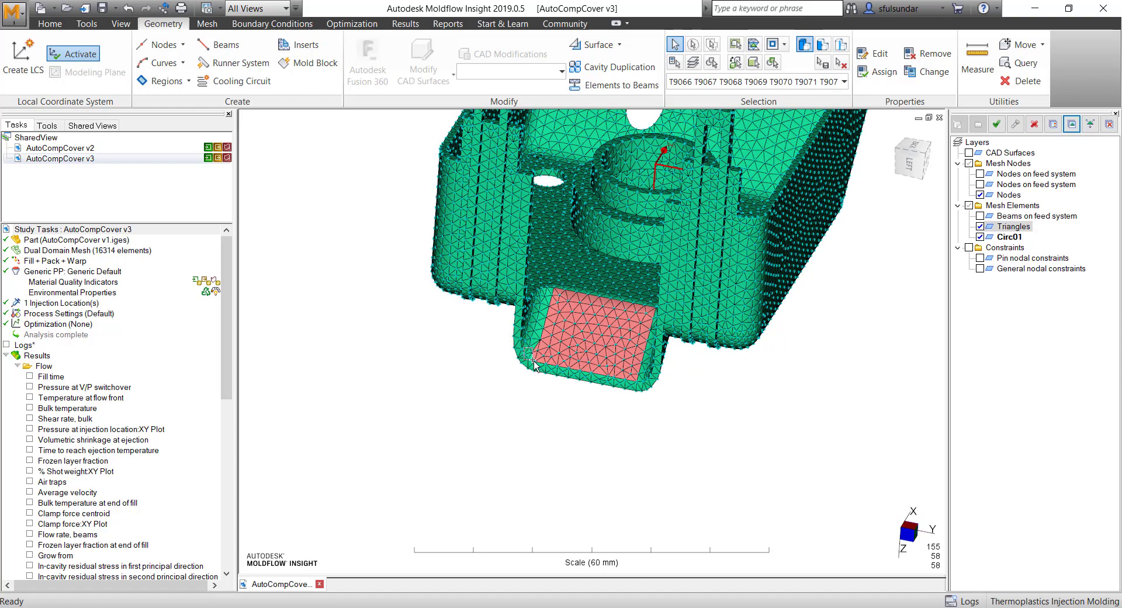
pyautogui.moveTo(533, 366); pyautogui.dragTo(630, 362, button='middle')
# Assign the 162 selected triangles to a new Mesh Elements layer named tri01
pyautogui.rightClick(989, 206)
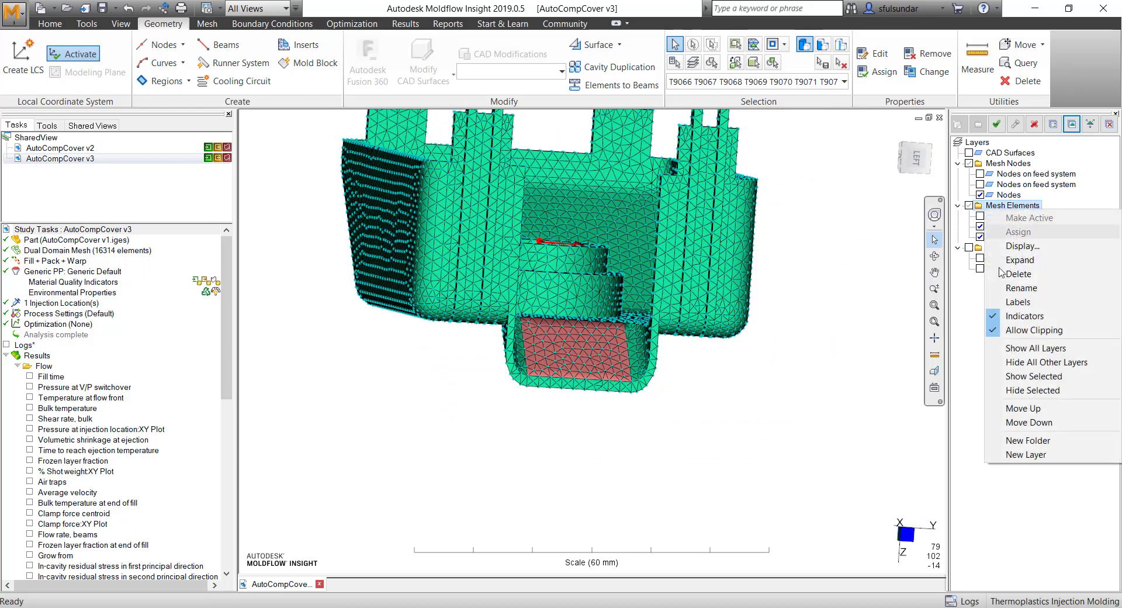
pyautogui.click(1026, 455)
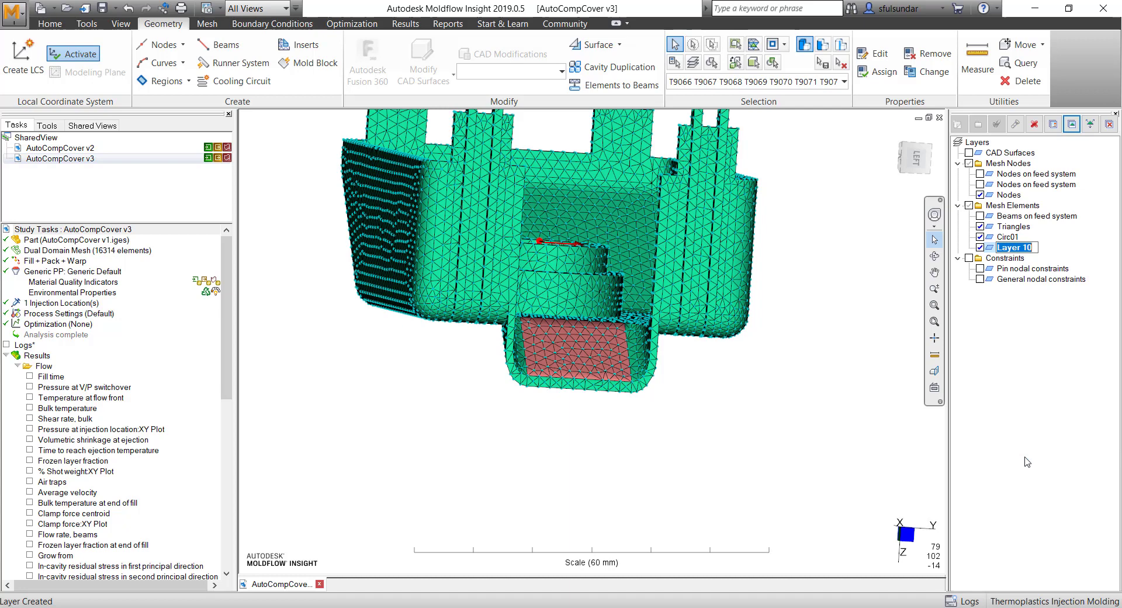
pyautogui.write('tr')
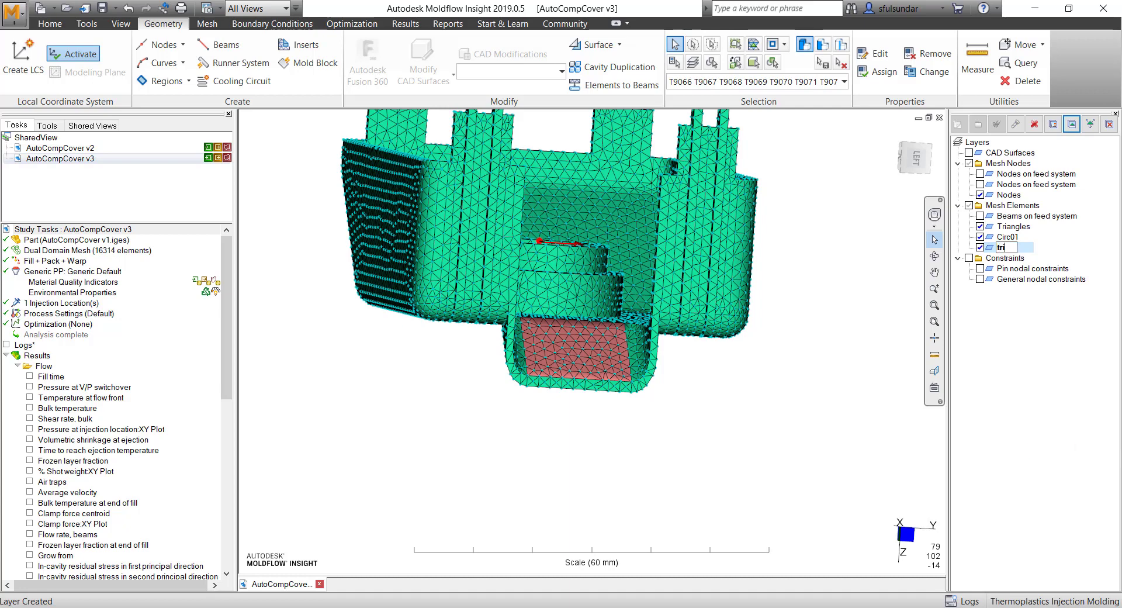
pyautogui.write('i01')
pyautogui.press('Return')
pyautogui.click(1065, 127)
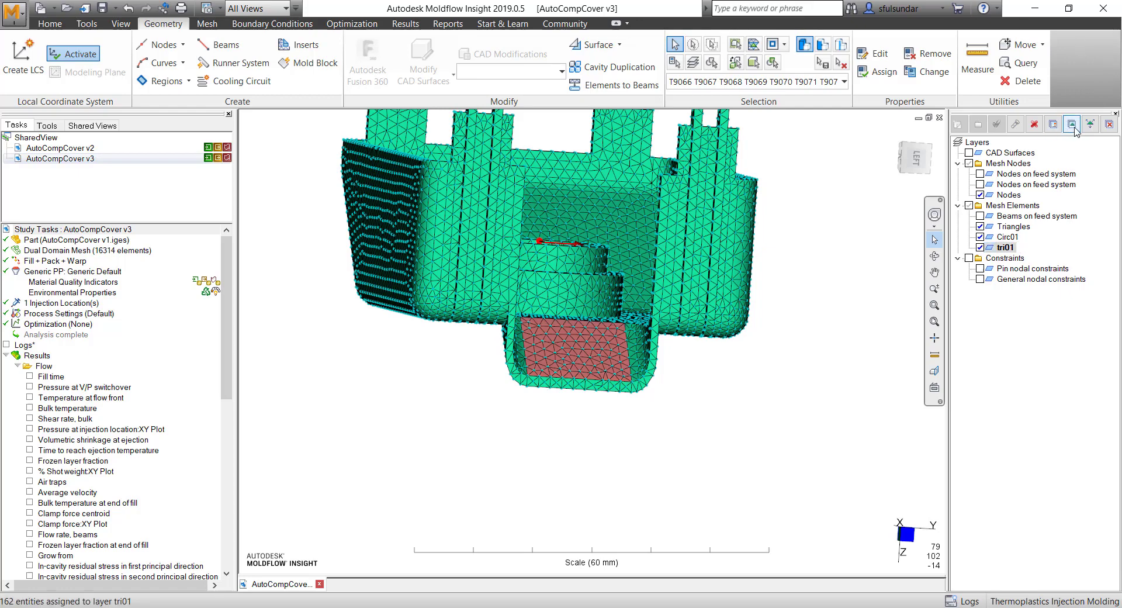
# Hide the Circ01 and Triangles layers and reframe the view on the tri01 patch
pyautogui.click(980, 237)
pyautogui.click(980, 227)
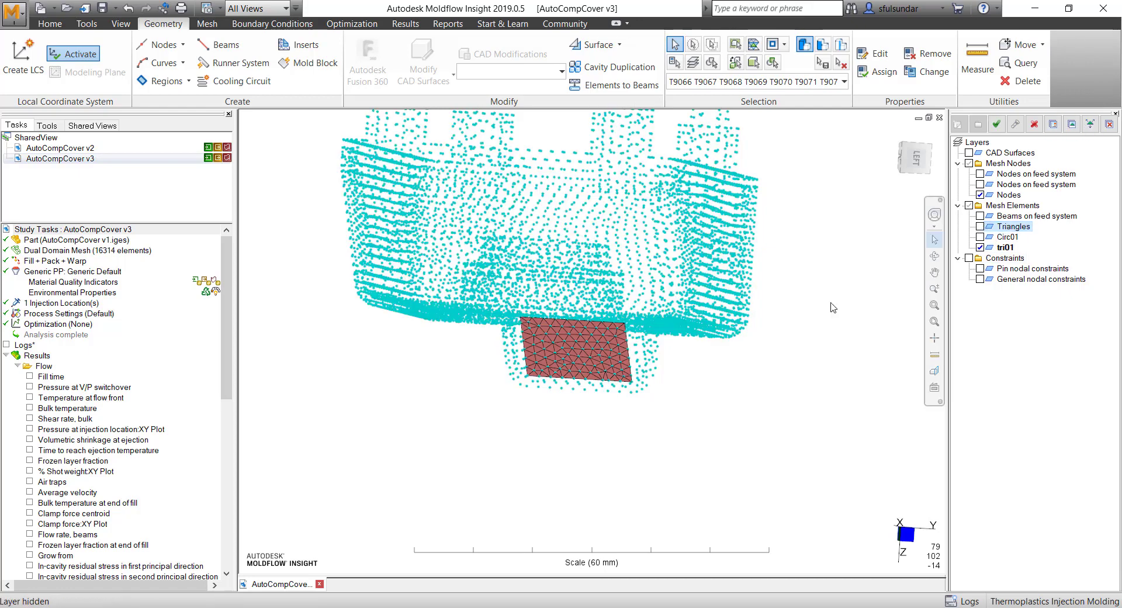
pyautogui.moveTo(639, 406)
pyautogui.mouseDown(button='middle')
pyautogui.moveTo(624, 340)
pyautogui.moveTo(709, 276)
pyautogui.mouseUp(button='middle')
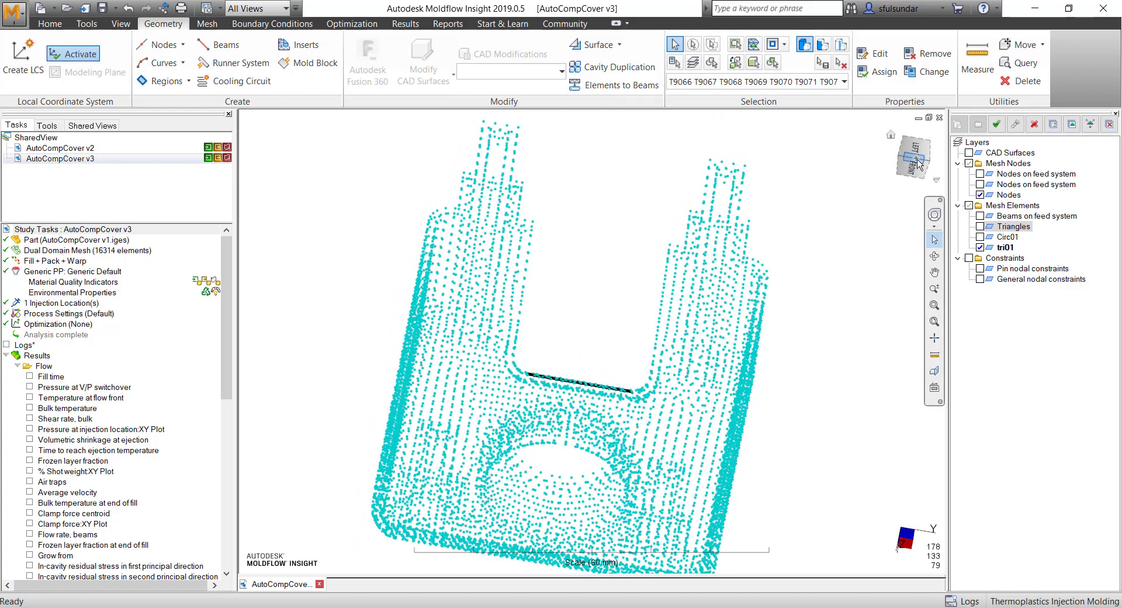
pyautogui.scroll(2, 553, 401)
pyautogui.scroll(-2, 553, 400)
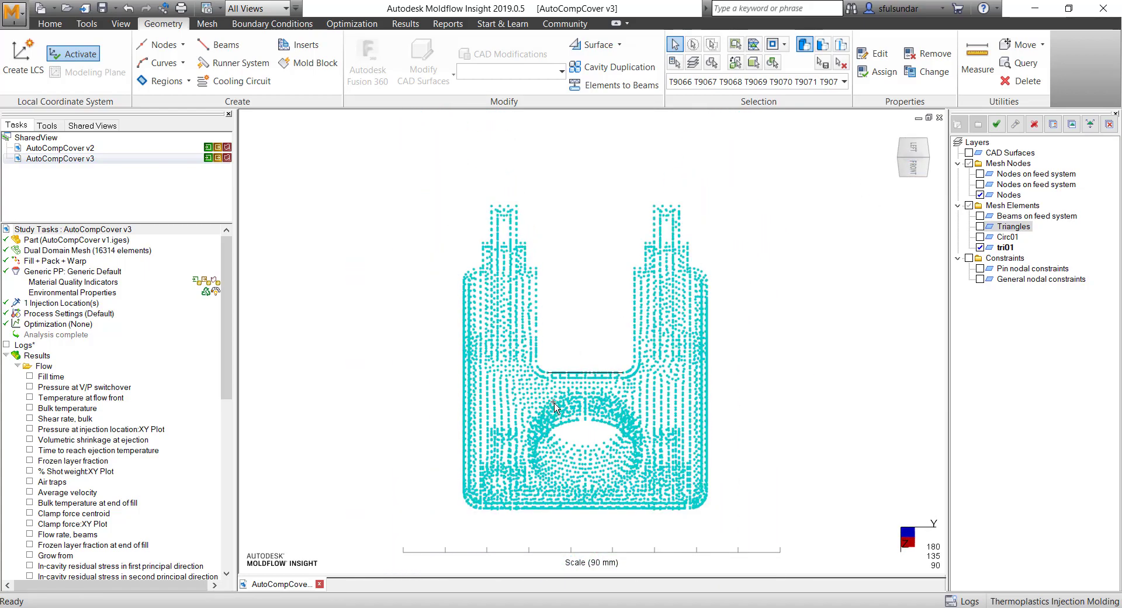
pyautogui.scroll(4, 552, 401)
# Clear the selection and window-select the row of nodes along the flat face
pyautogui.click(477, 408)
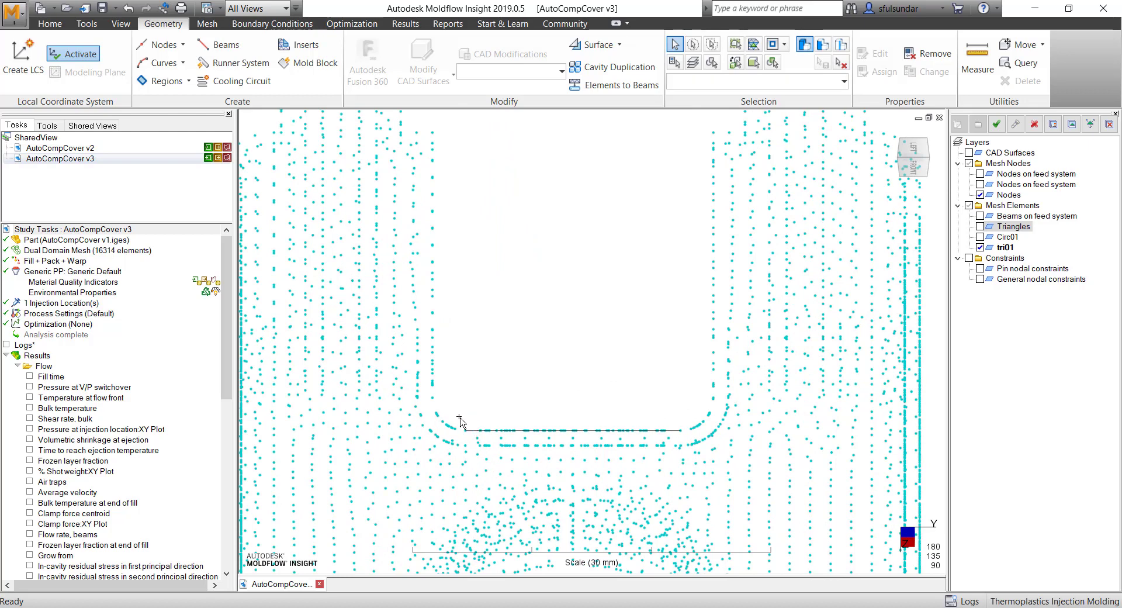
pyautogui.moveTo(512, 433); pyautogui.dragTo(690, 437)
pyautogui.moveTo(649, 387); pyautogui.dragTo(462, 480, button='middle')
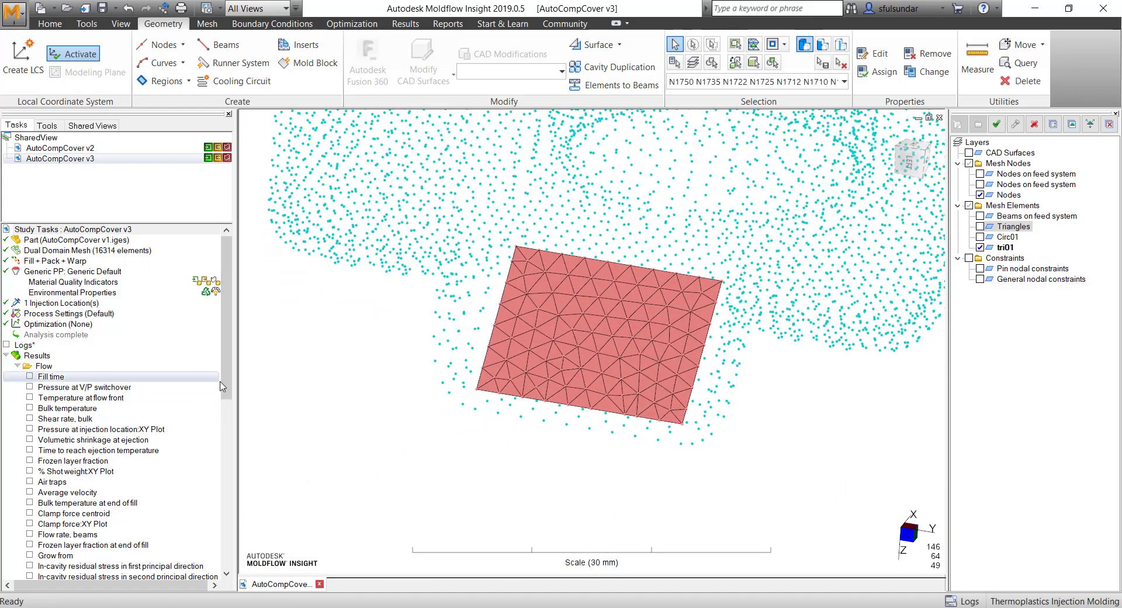
# Select all Triangle elements by property, including their associated nodes
pyautogui.click(506, 514)
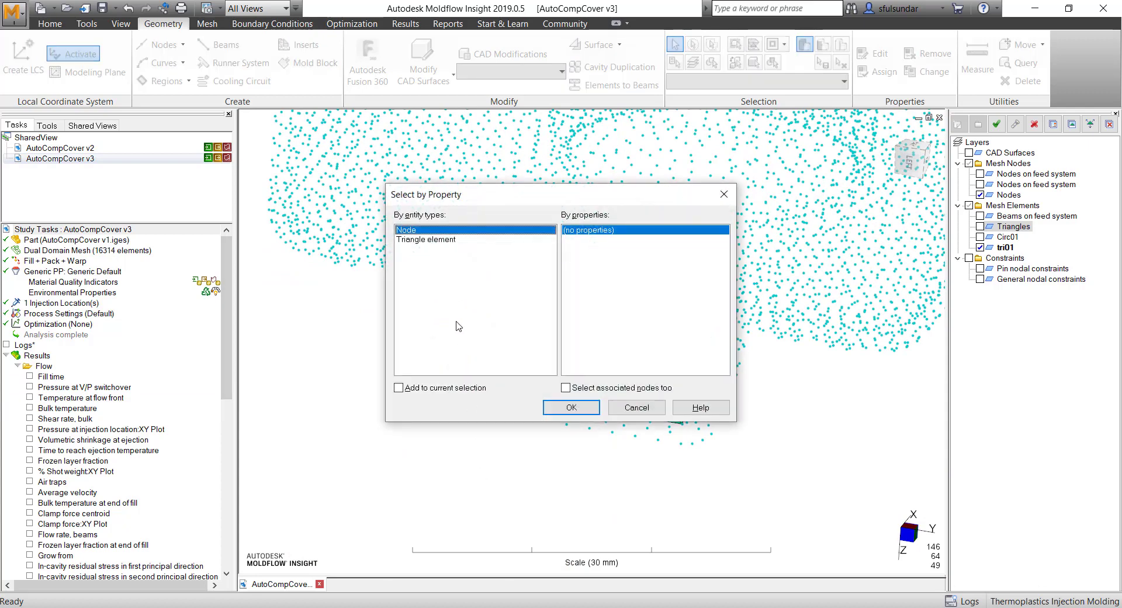
pyautogui.click(445, 241)
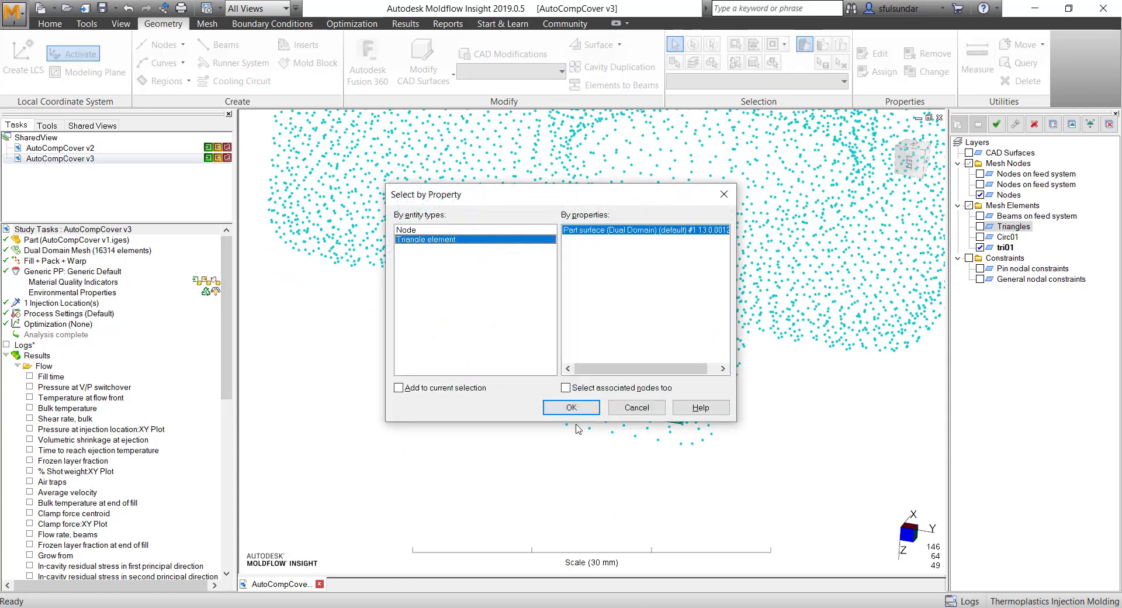
pyautogui.click(566, 388)
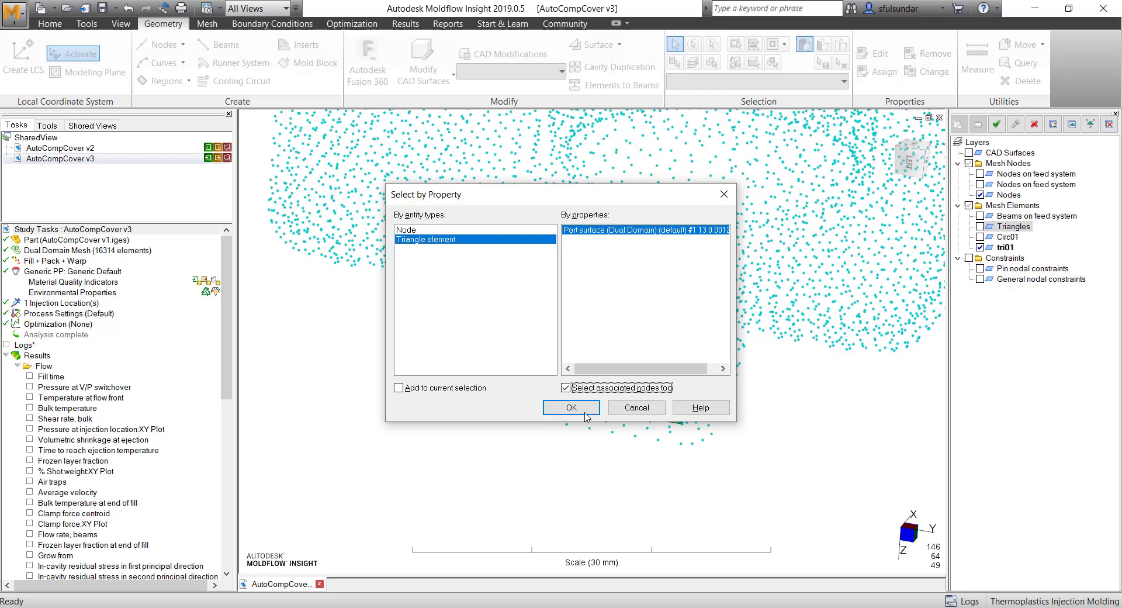
pyautogui.click(586, 408)
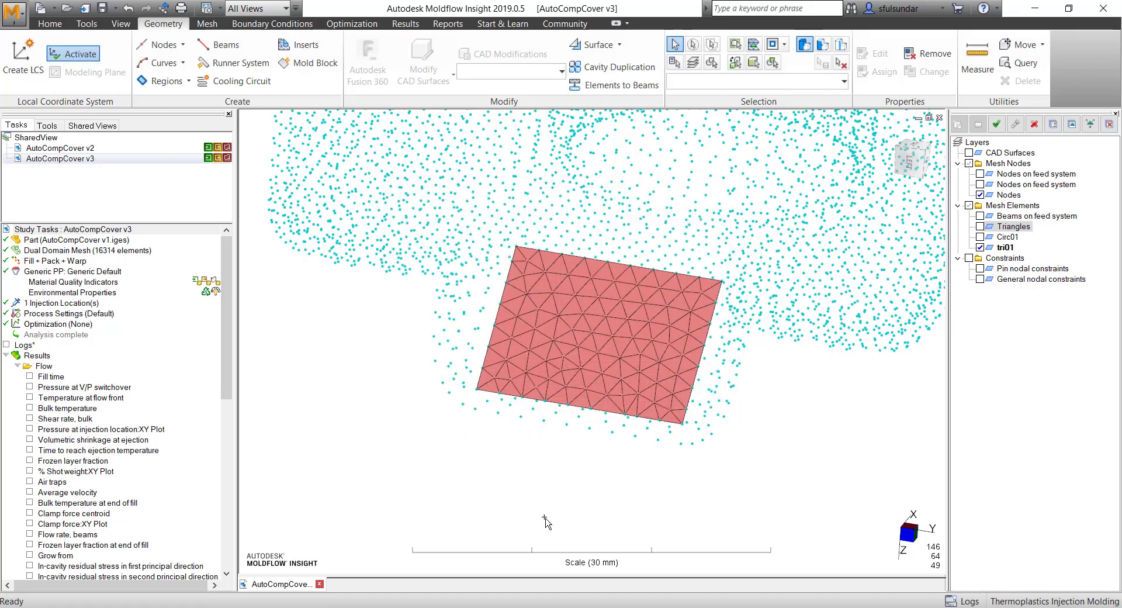
# Turn the patch edge-on and window-select the nodes lying along its flat face
pyautogui.moveTo(587, 398); pyautogui.dragTo(513, 367, button='middle')
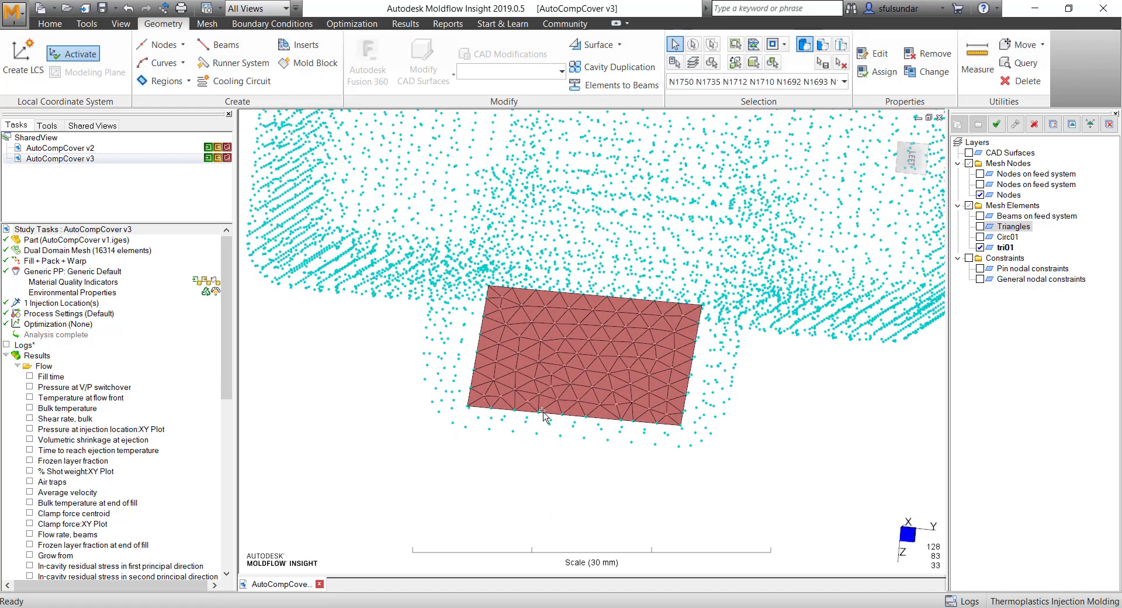
pyautogui.moveTo(524, 310)
pyautogui.mouseDown(button='middle')
pyautogui.moveTo(616, 321)
pyautogui.moveTo(562, 316)
pyautogui.mouseUp(button='middle')
pyautogui.moveTo(627, 425); pyautogui.dragTo(492, 431, button='middle')
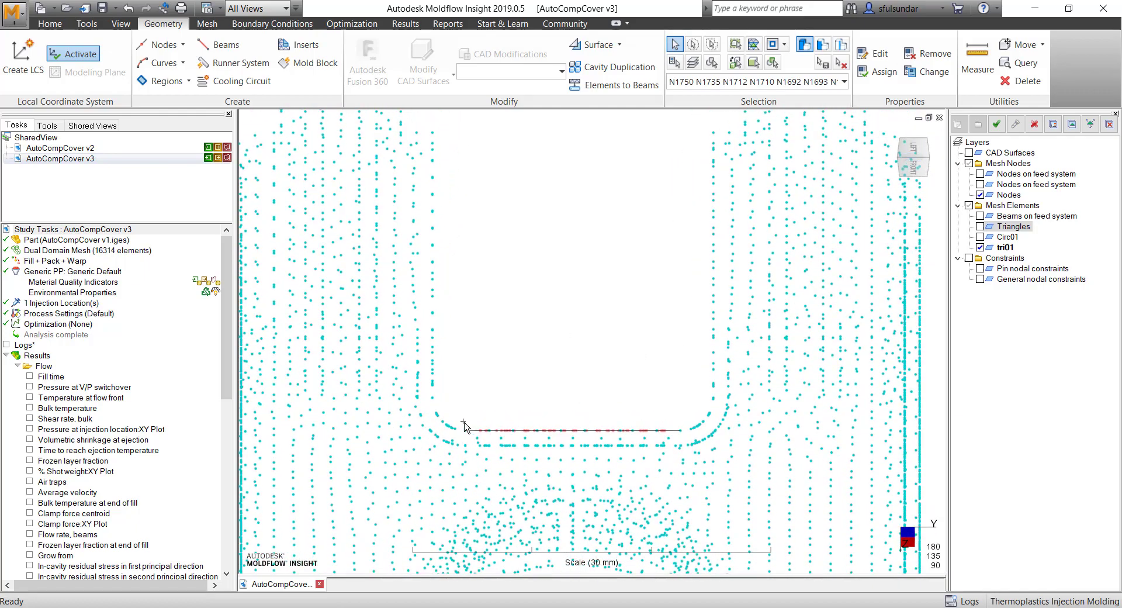
pyautogui.moveTo(463, 421); pyautogui.dragTo(685, 434)
pyautogui.moveTo(463, 421); pyautogui.dragTo(687, 434)
pyautogui.moveTo(687, 437)
pyautogui.mouseDown(button='middle')
pyautogui.moveTo(619, 380)
pyautogui.moveTo(615, 321)
pyautogui.moveTo(623, 409)
pyautogui.mouseUp(button='middle')
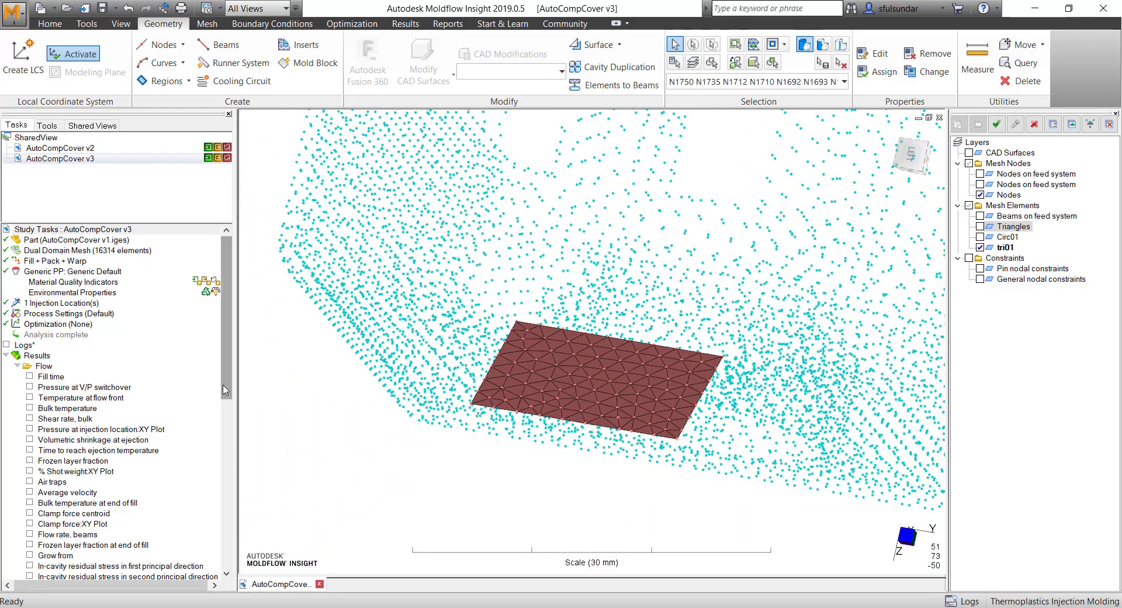
# Plot Warp all-effects deflection, then its Z component ranging −0.8795 to −0.5094 mm
pyautogui.moveTo(228, 393); pyautogui.dragTo(244, 471)
pyautogui.scroll(-6, 88, 409)
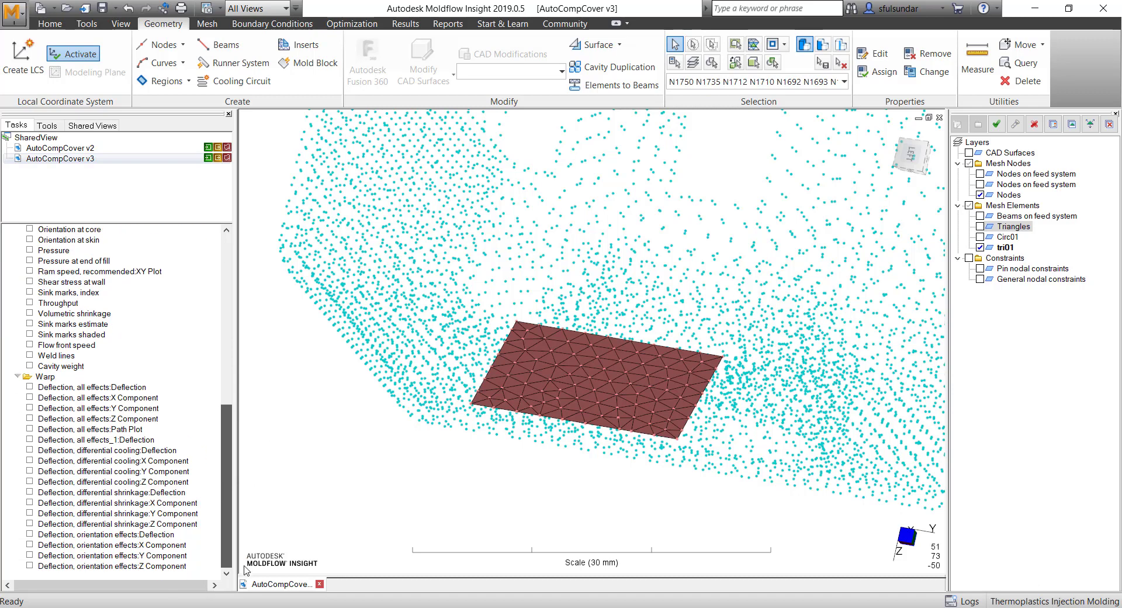
pyautogui.scroll(1, 31, 390)
pyautogui.click(32, 387)
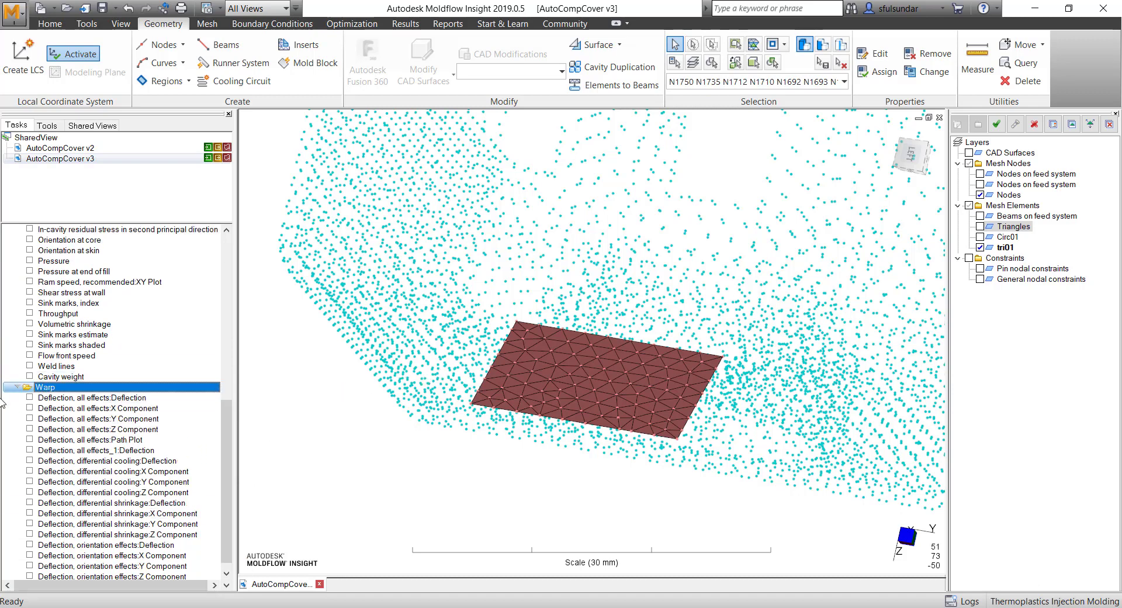
pyautogui.click(30, 397)
pyautogui.moveTo(500, 336)
pyautogui.mouseDown(button='middle')
pyautogui.moveTo(627, 332)
pyautogui.moveTo(636, 352)
pyautogui.mouseUp(button='middle')
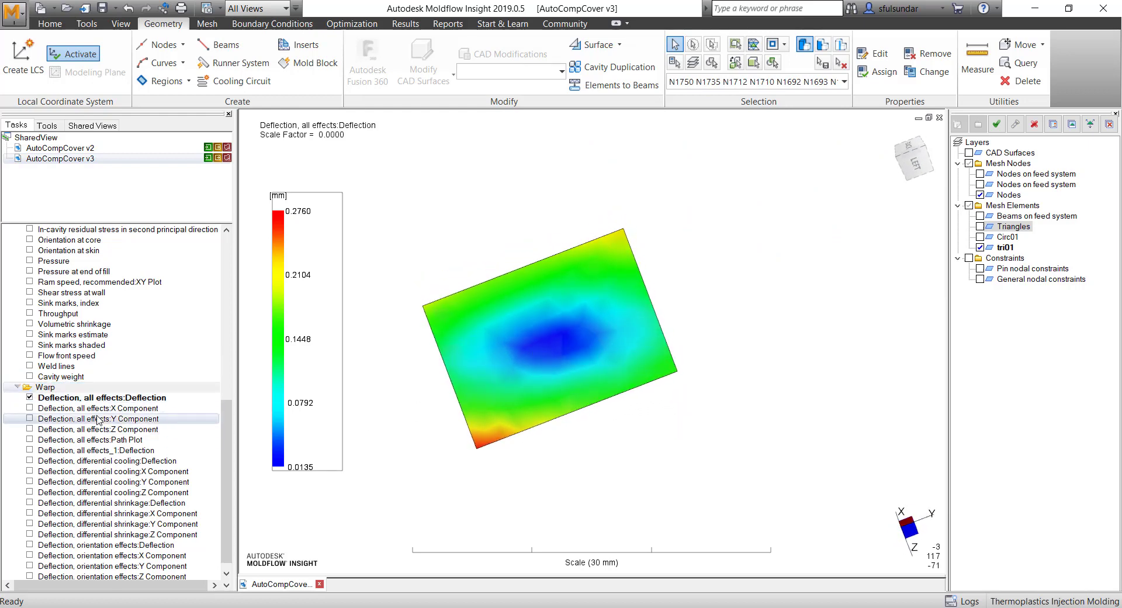
pyautogui.click(30, 428)
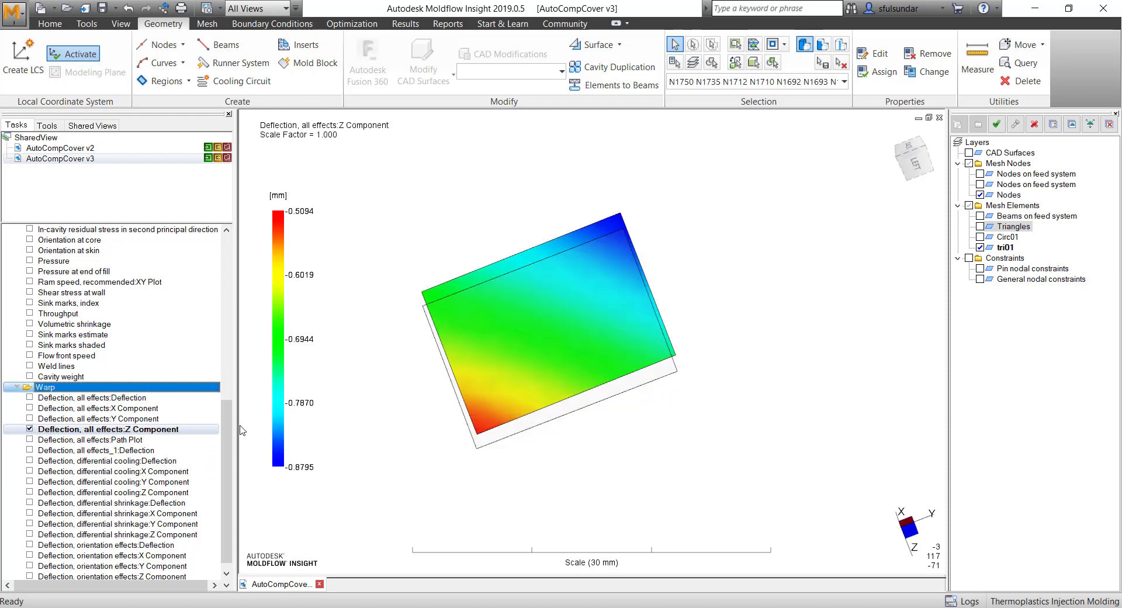
pyautogui.moveTo(514, 453); pyautogui.dragTo(421, 438, button='middle')
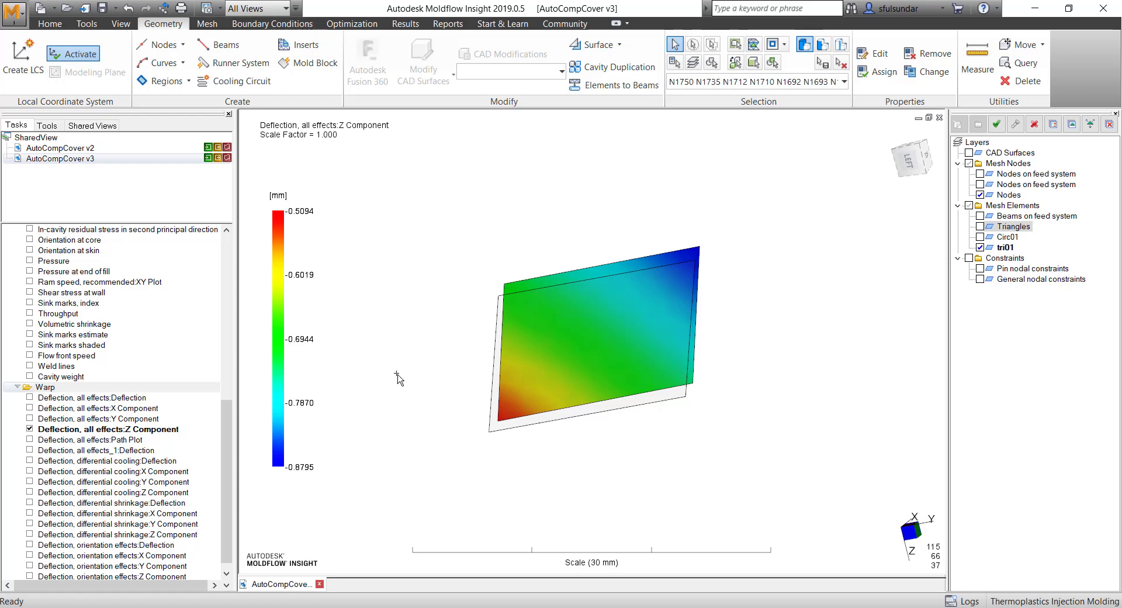
# Open the Command Line from View > User Interface and recall the flatness command
pyautogui.click(207, 23)
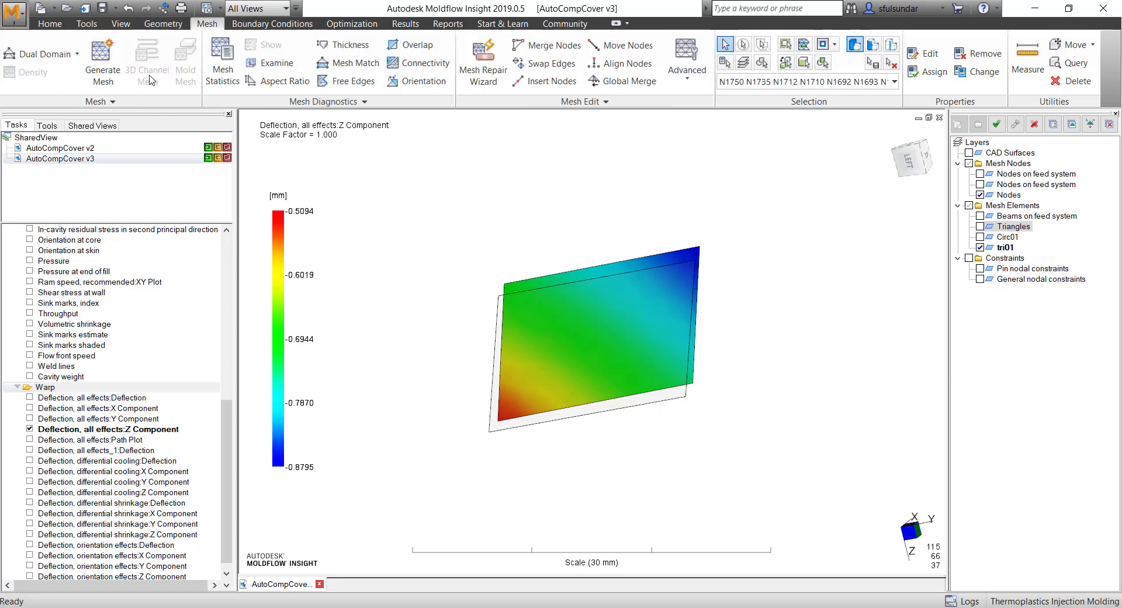
pyautogui.click(161, 28)
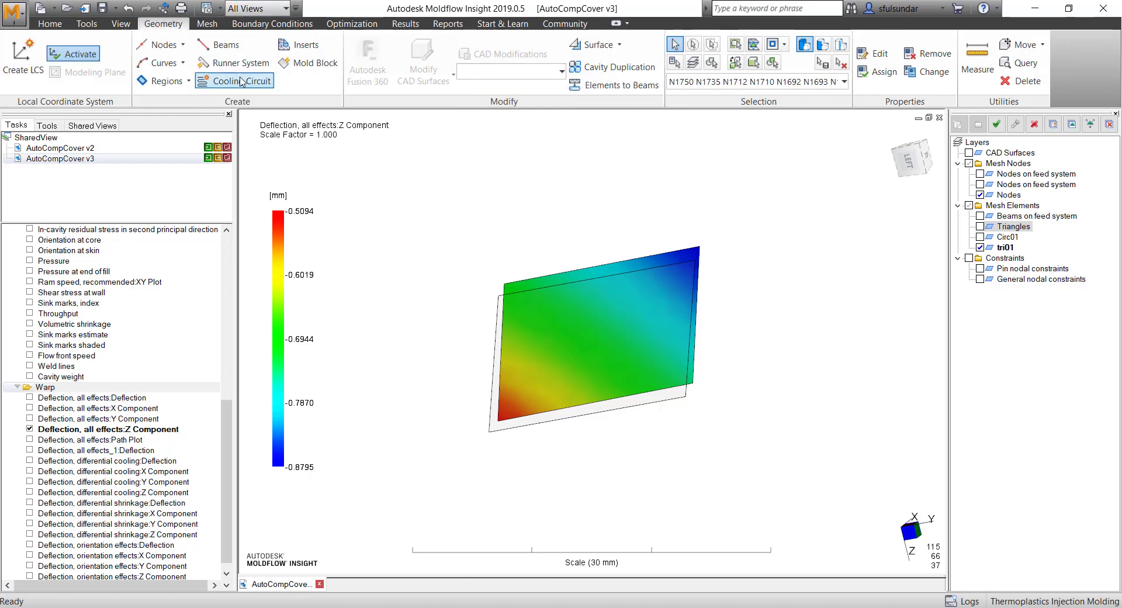
pyautogui.click(125, 26)
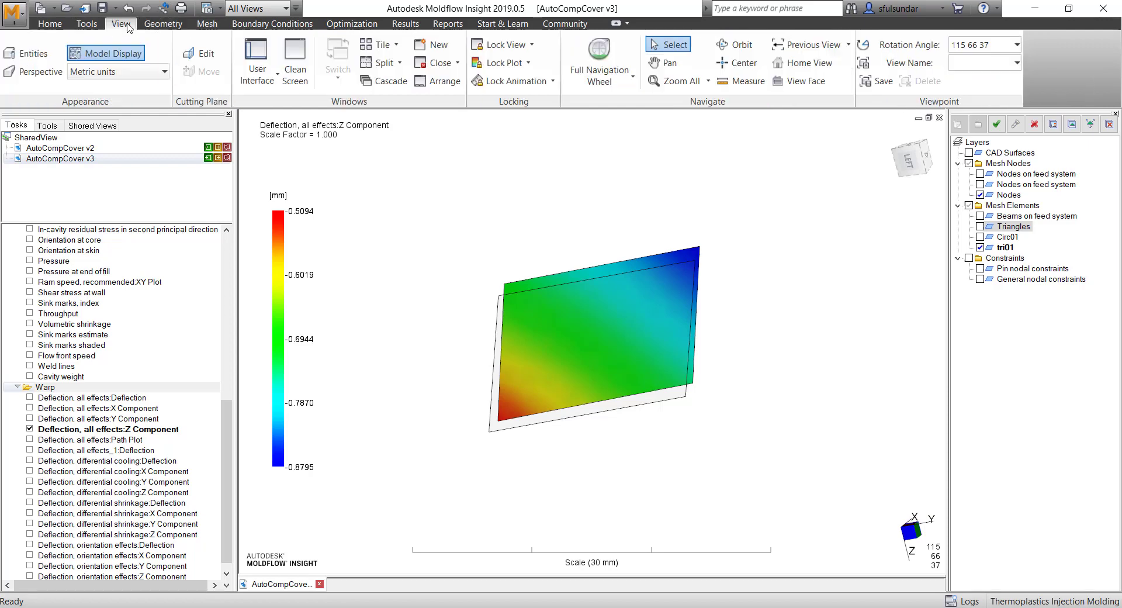
pyautogui.click(256, 77)
pyautogui.click(198, 148)
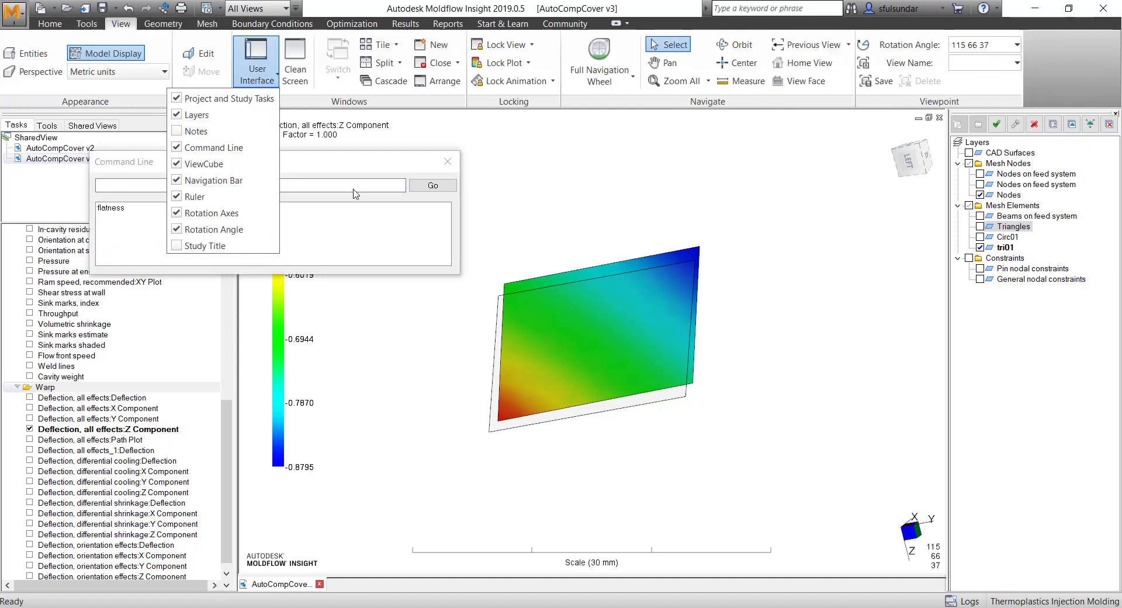
pyautogui.click(199, 186)
pyautogui.click(130, 208)
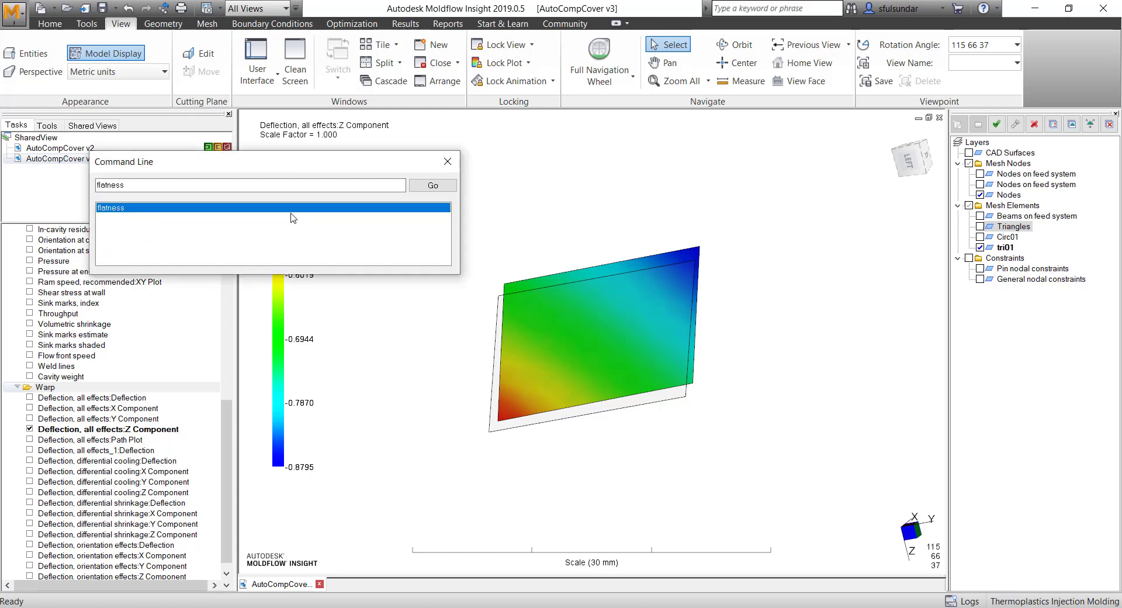
# Close the command line unrun and toggle the Y-component deflection plot off
pyautogui.click(447, 162)
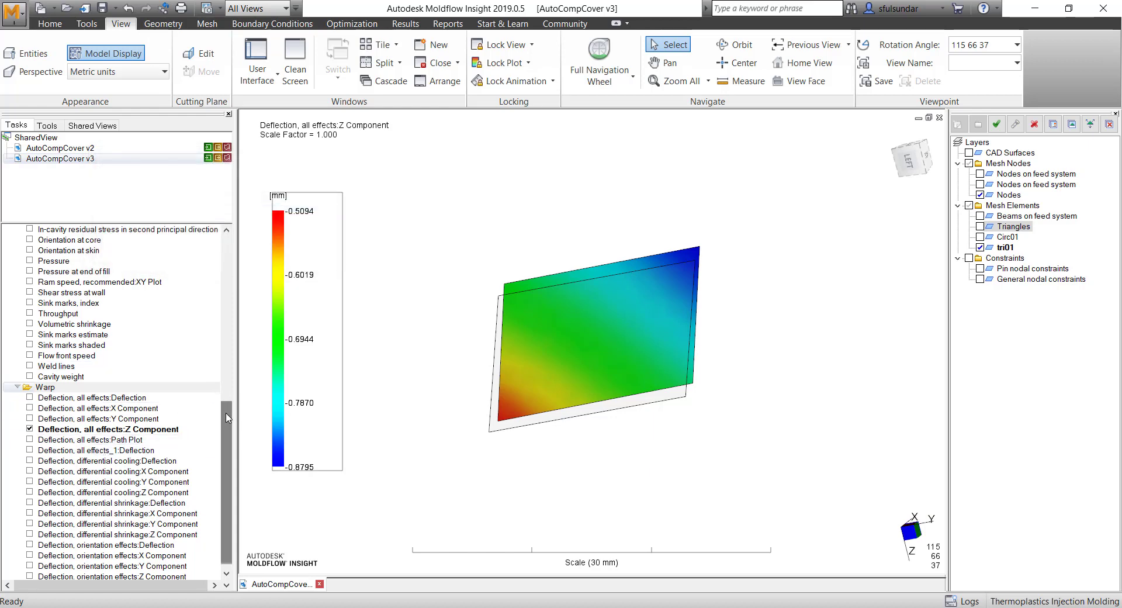
pyautogui.click(29, 418)
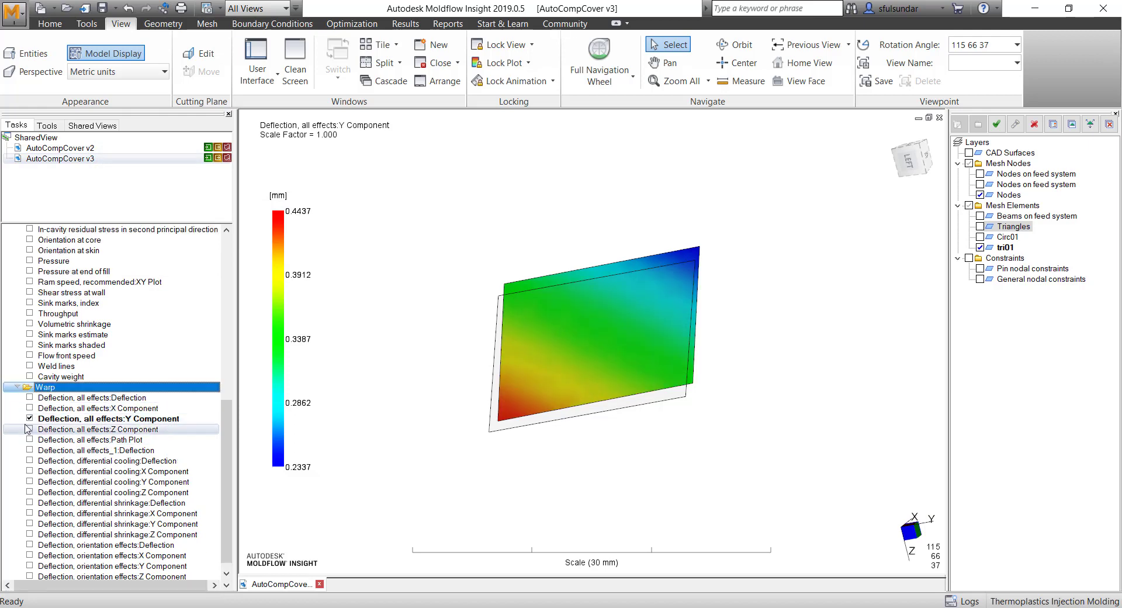
pyautogui.click(29, 418)
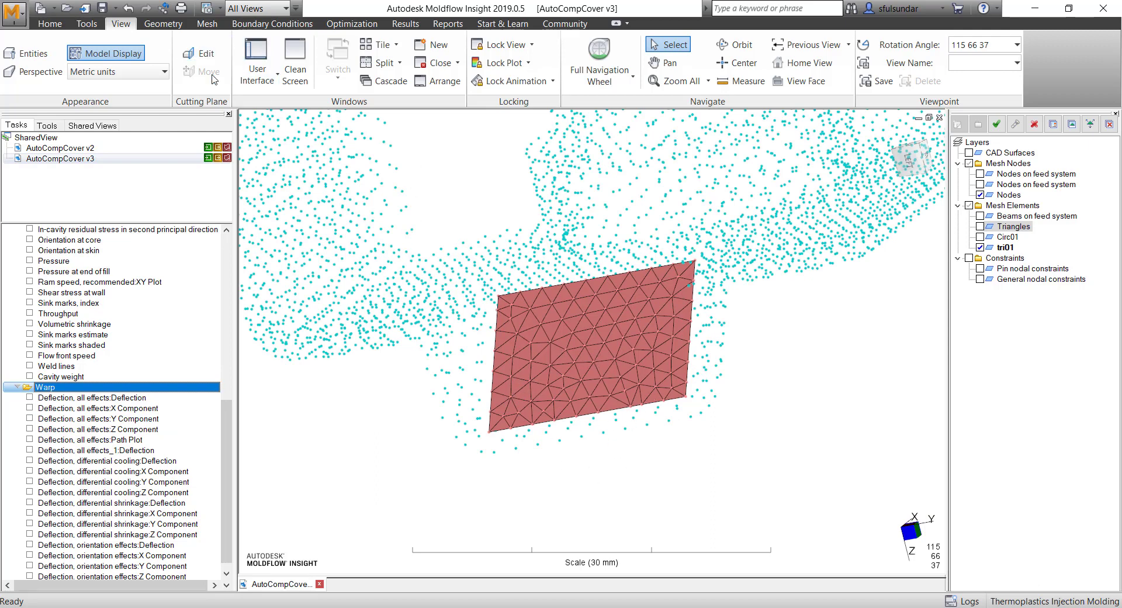
# Run flatness from the Command Line: 0.0000 mm before warp, 0.0608 mm after warp
pyautogui.click(257, 73)
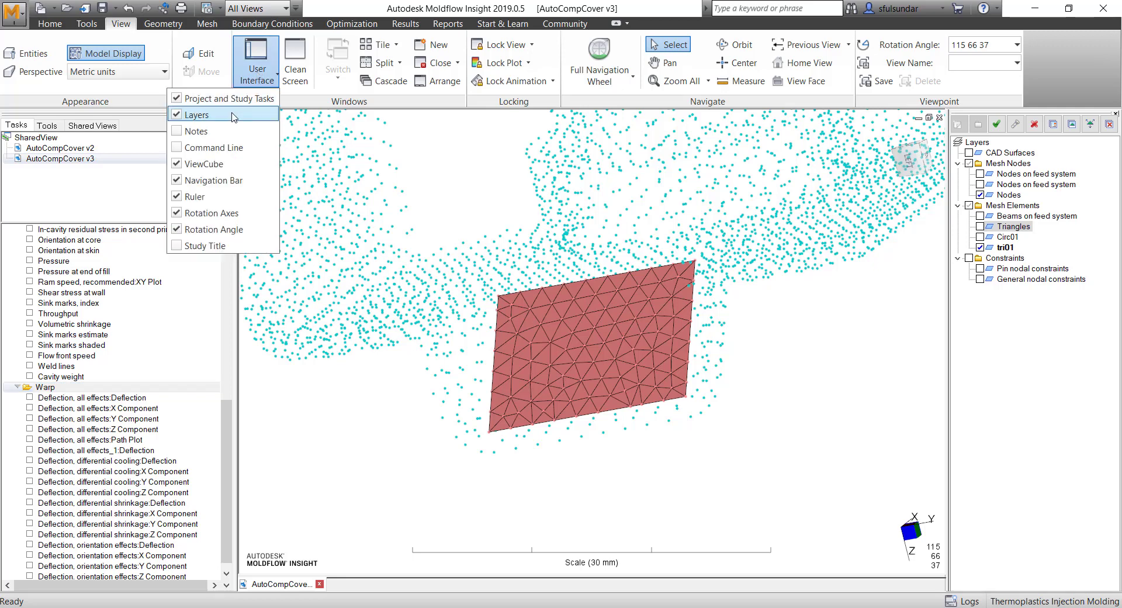
pyautogui.click(211, 150)
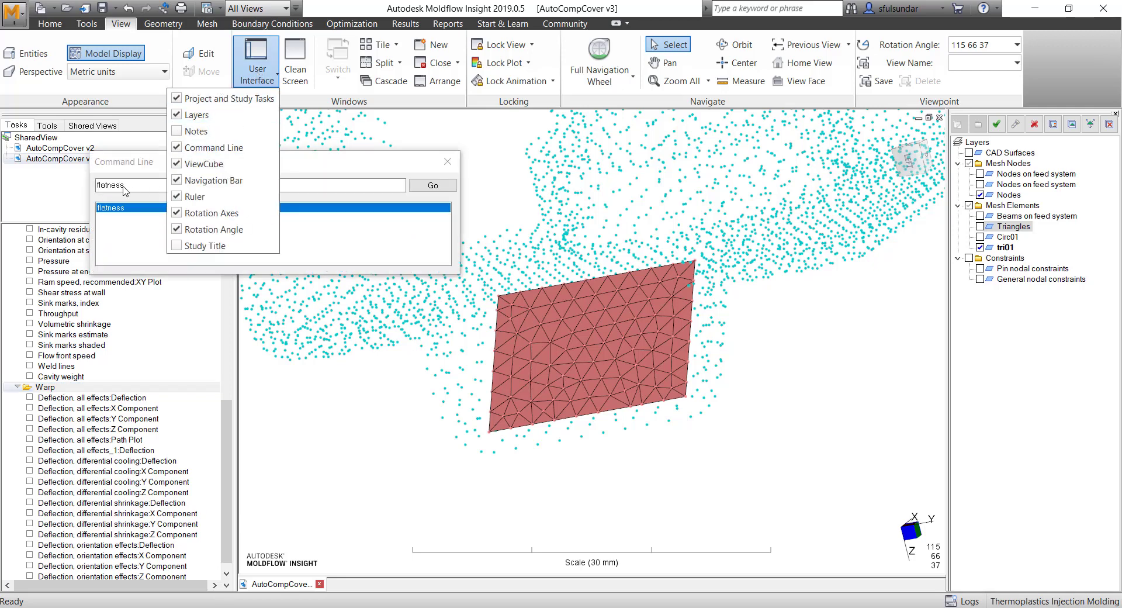
pyautogui.click(134, 170)
pyautogui.click(432, 185)
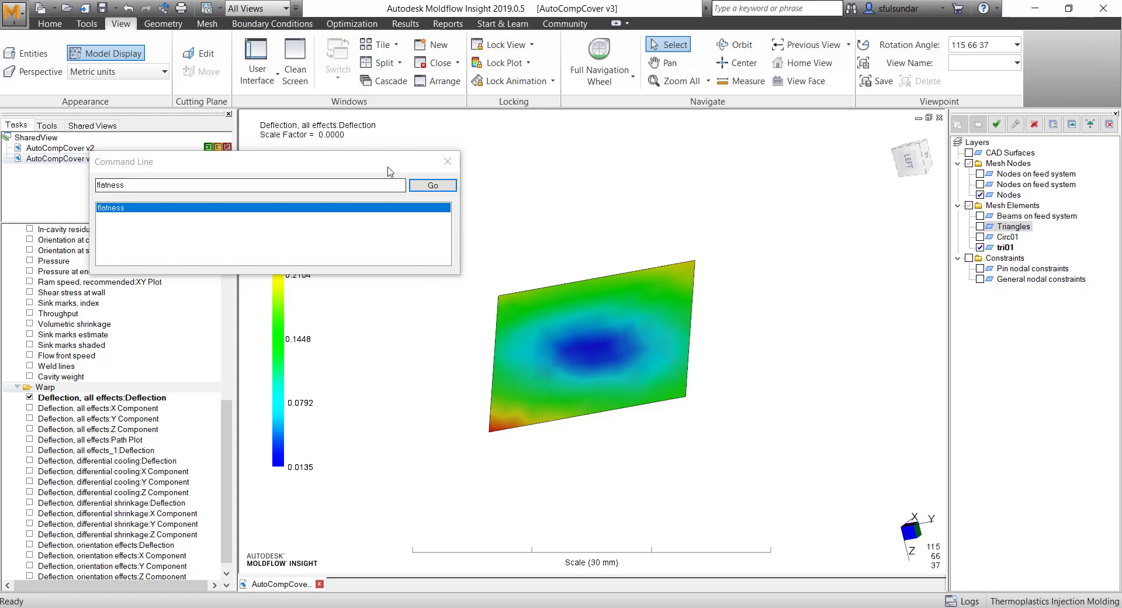
pyautogui.moveTo(389, 163); pyautogui.dragTo(768, 372)
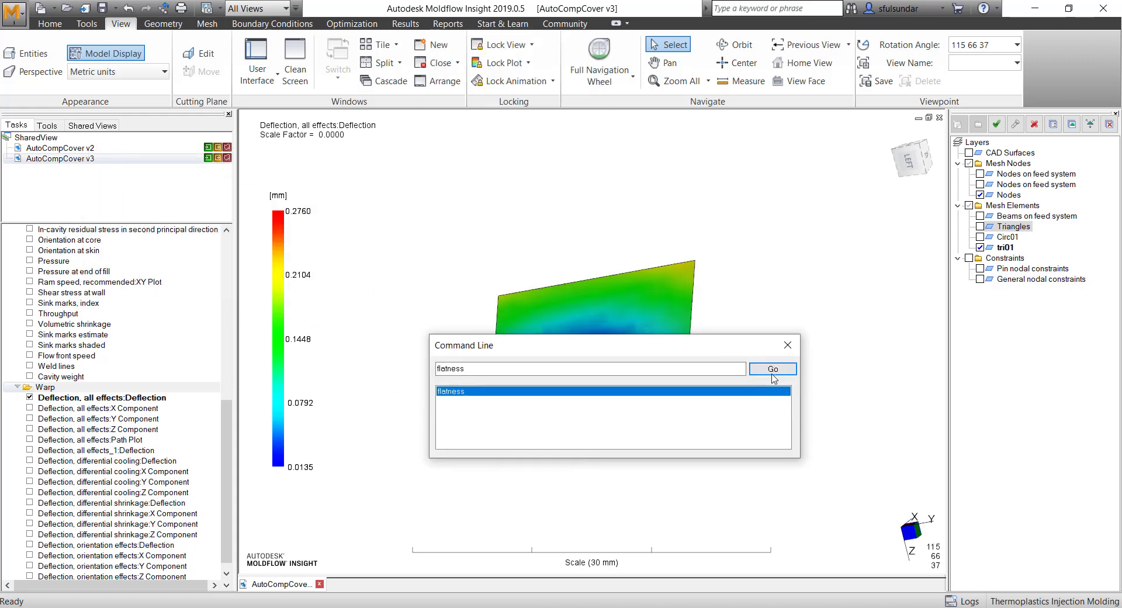
pyautogui.click(772, 369)
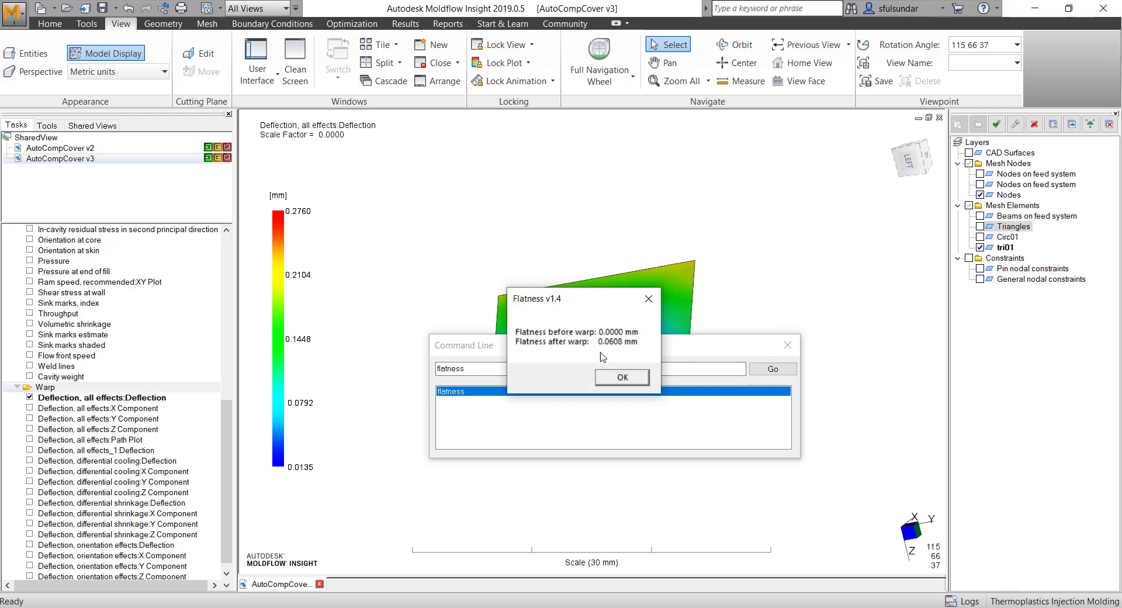
pyautogui.click(623, 377)
# Dismiss the Command Line with Escape, leaving the tri01 patch displayed
pyautogui.press('Escape')
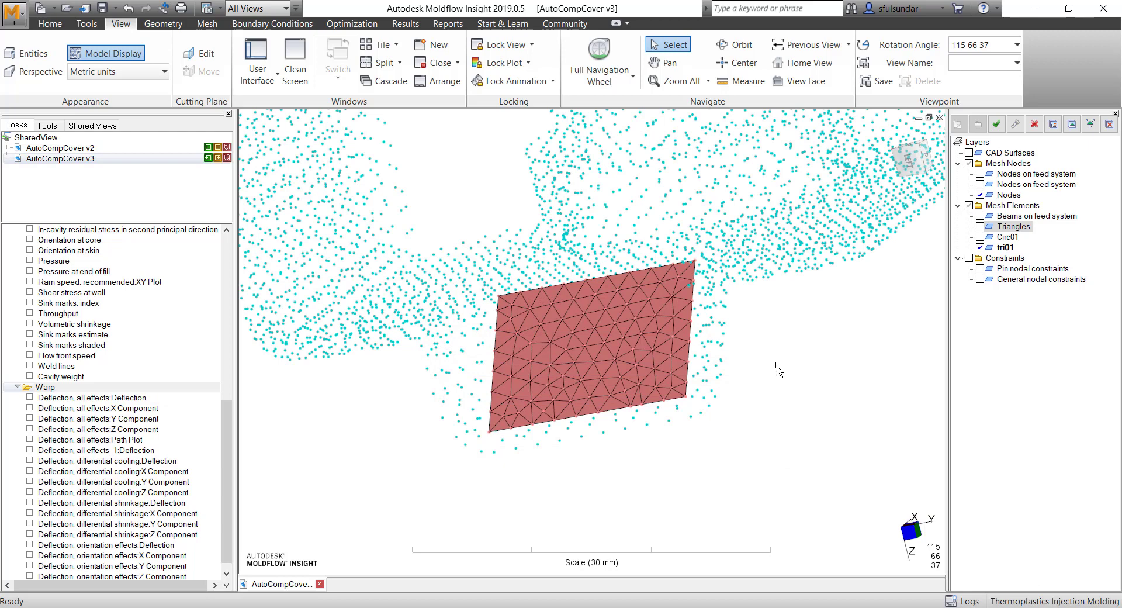